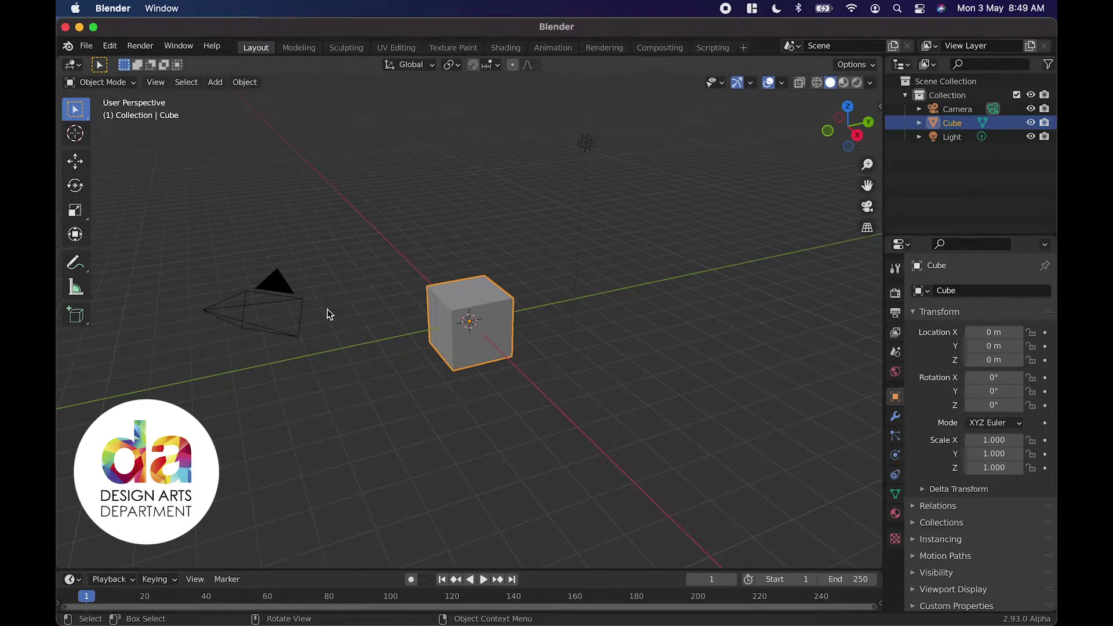
Delete the default camera from the scene.
click(278, 290)
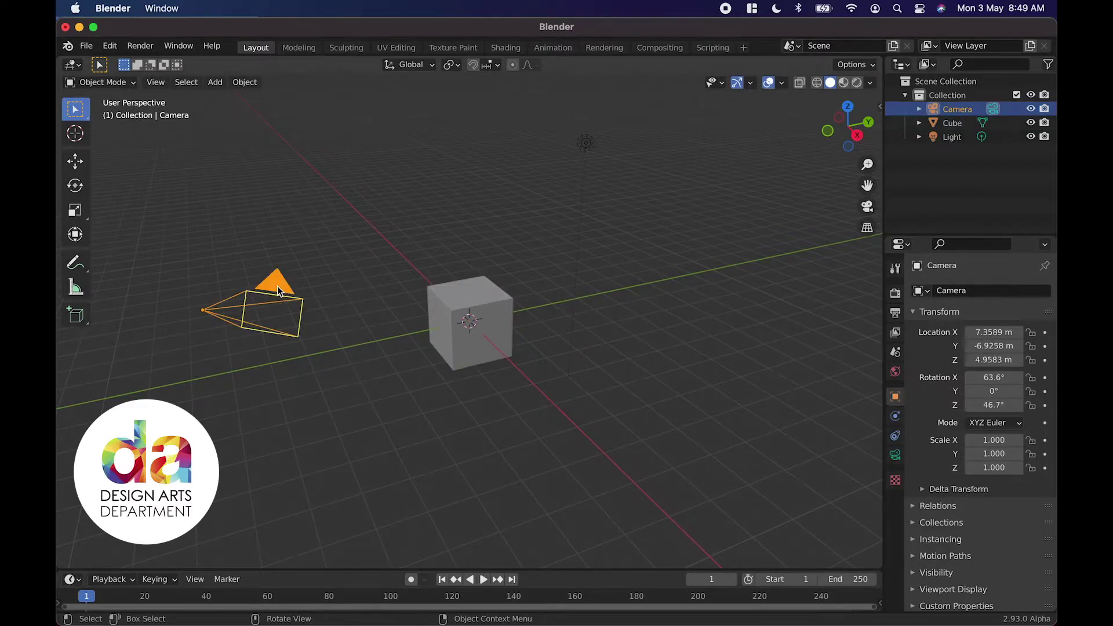
key(x)
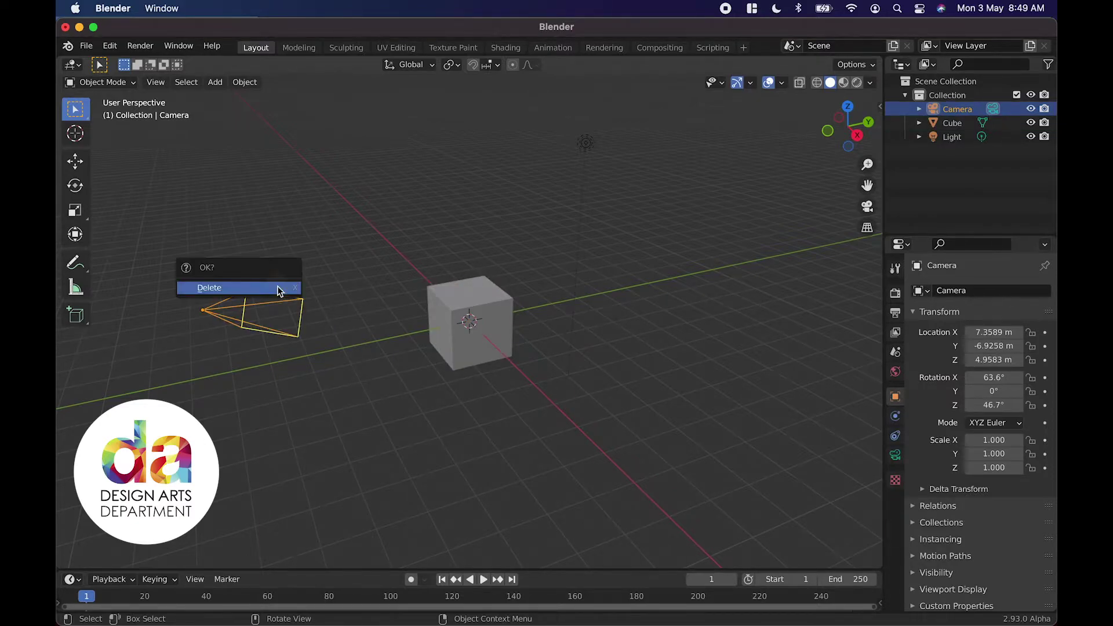
click(279, 289)
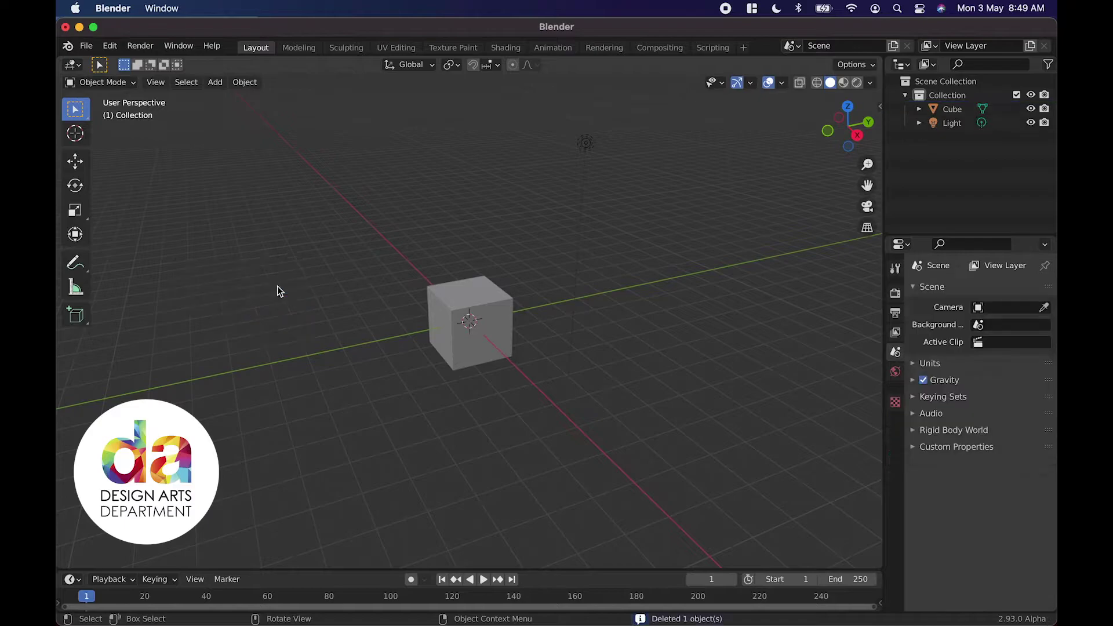
Scale the default cube up uniformly to about 3.244.
click(505, 315)
key(s)
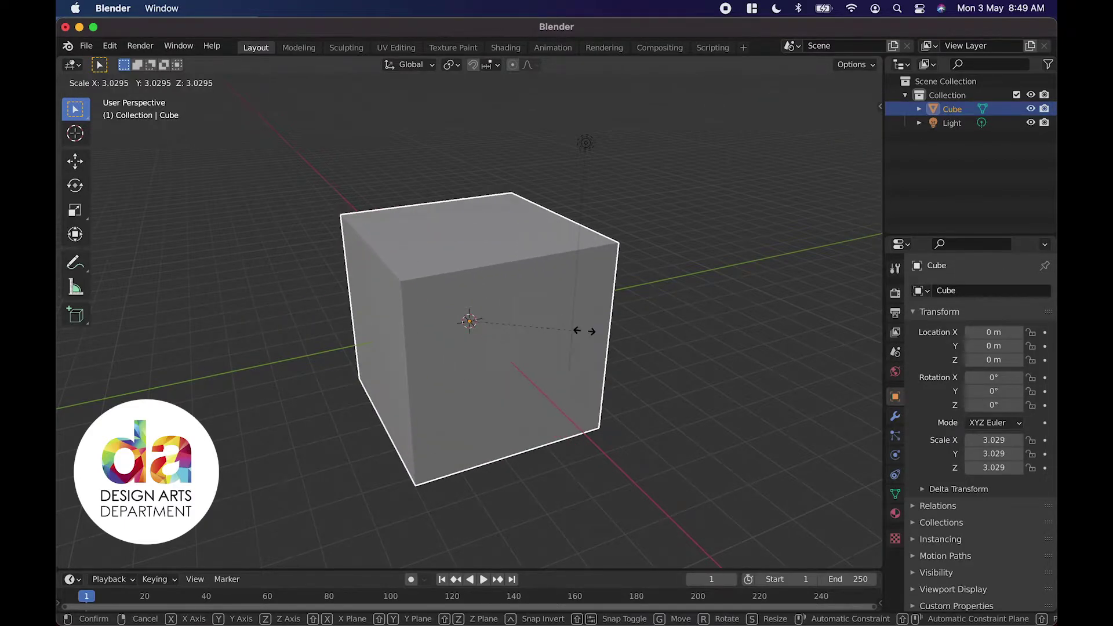
click(585, 334)
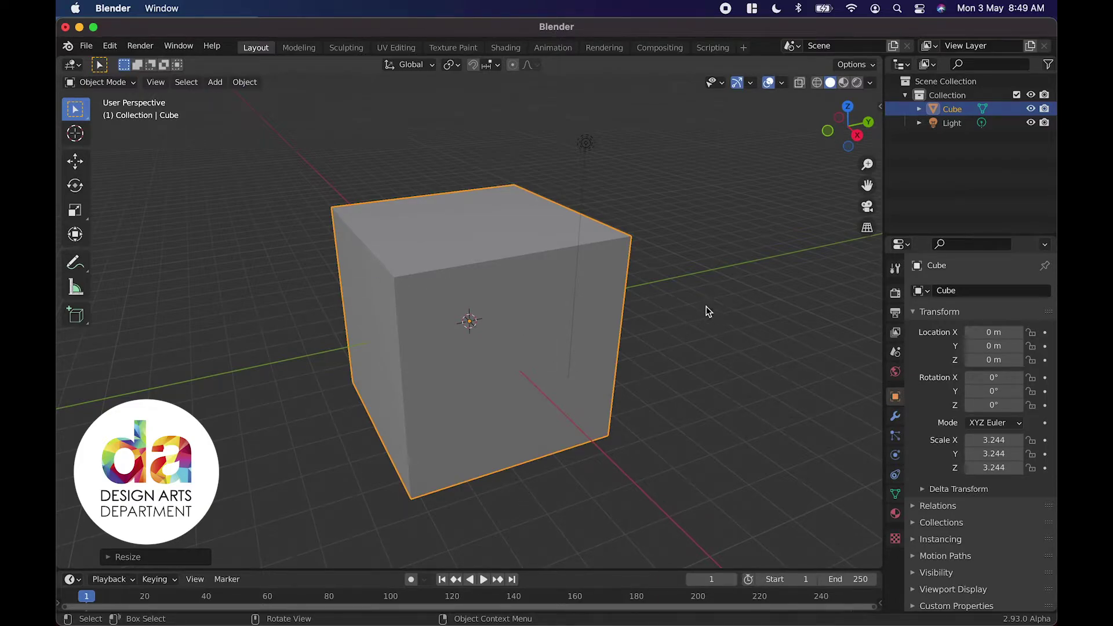
click(664, 306)
click(516, 259)
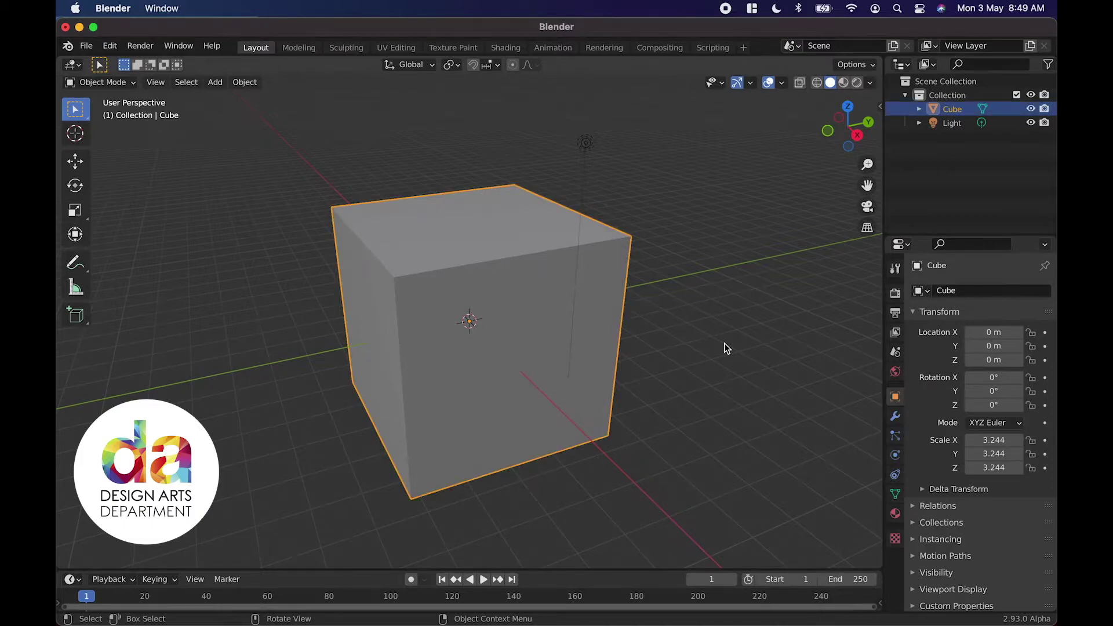
Open the cube's material properties, widen the properties area and look through the Principled BSDF settings.
click(896, 514)
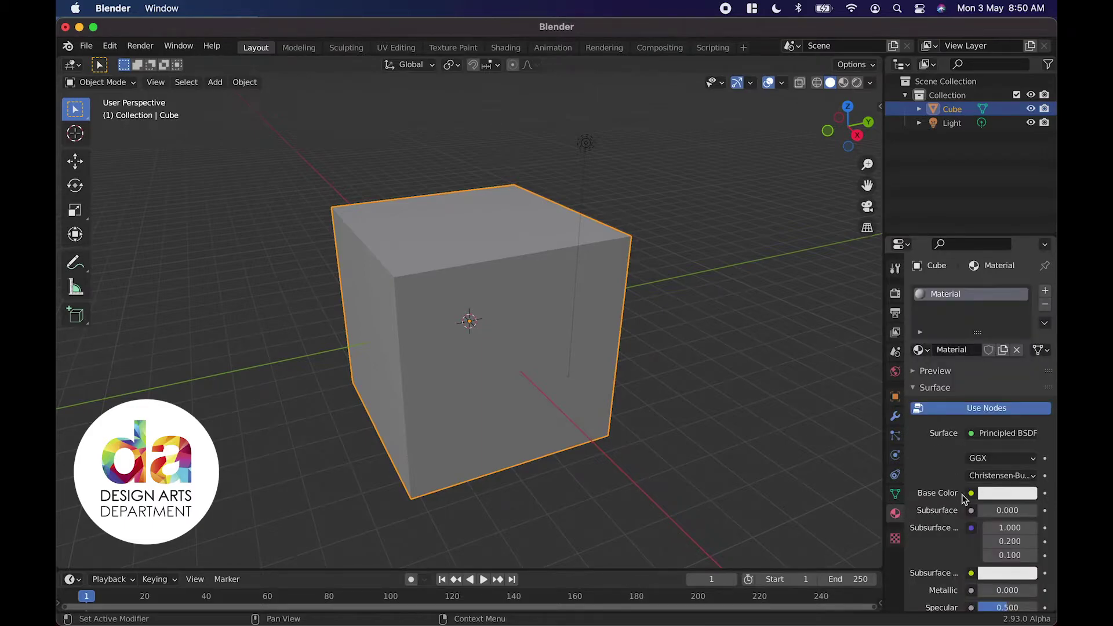
drag(979, 298, 812, 288)
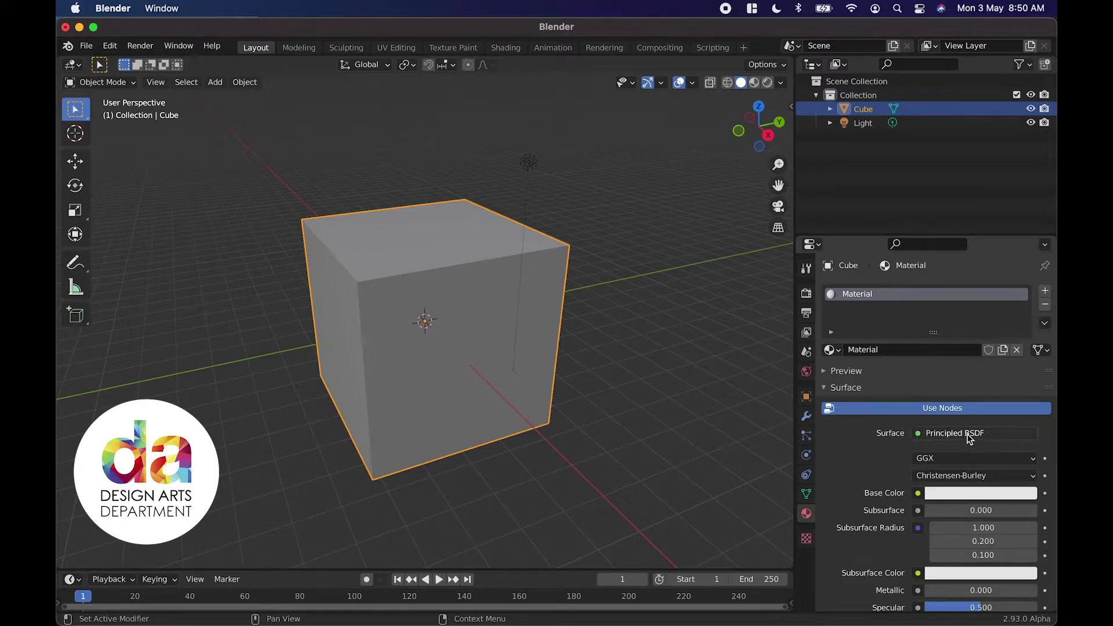
click(939, 432)
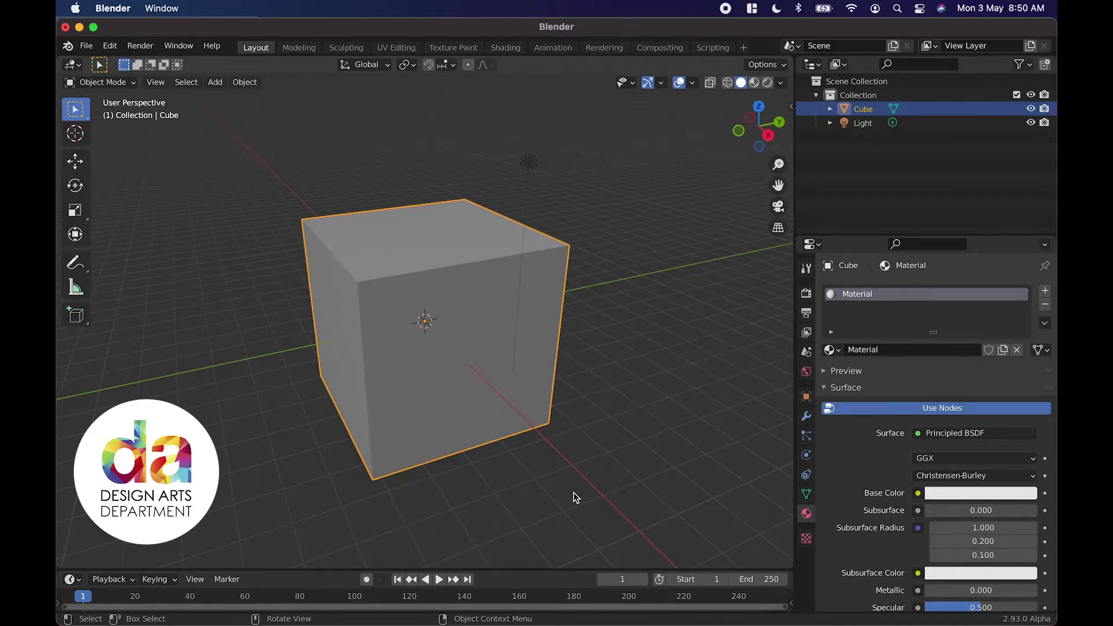
scroll(858, 481, down, 8)
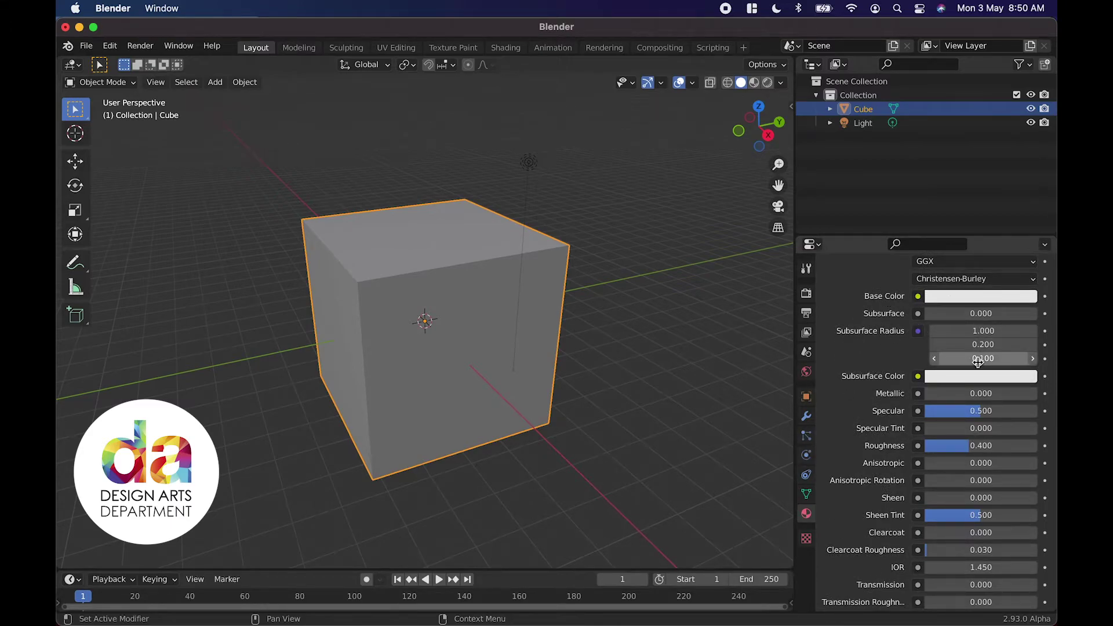
scroll(868, 324, up, 2)
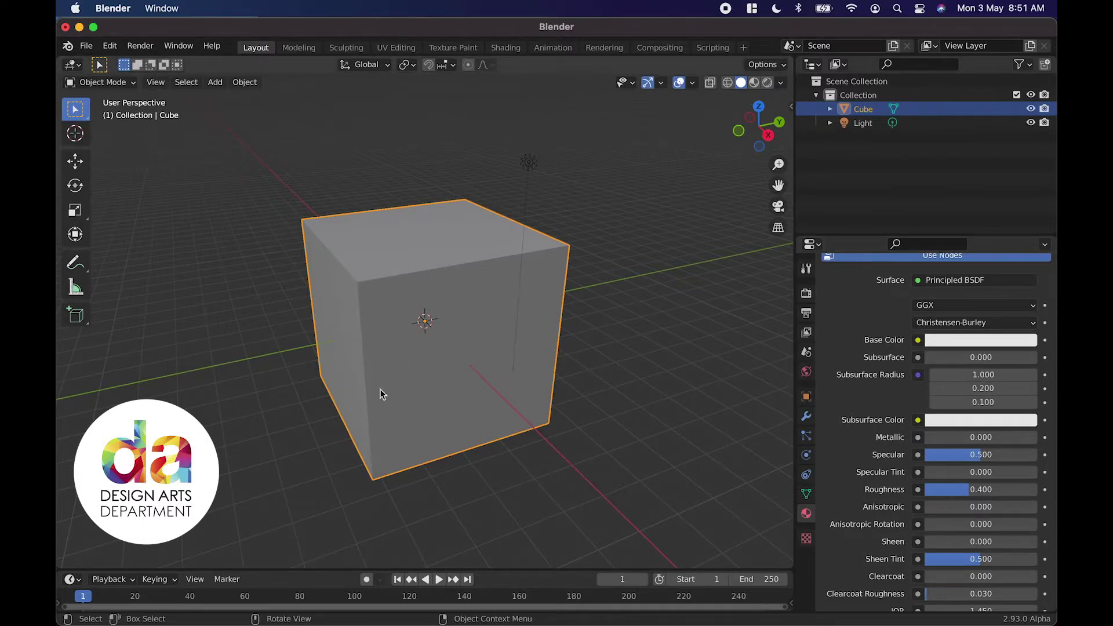
Preview the cube in Material Preview shading, select the light and switch the viewport to Rendered shading.
click(755, 83)
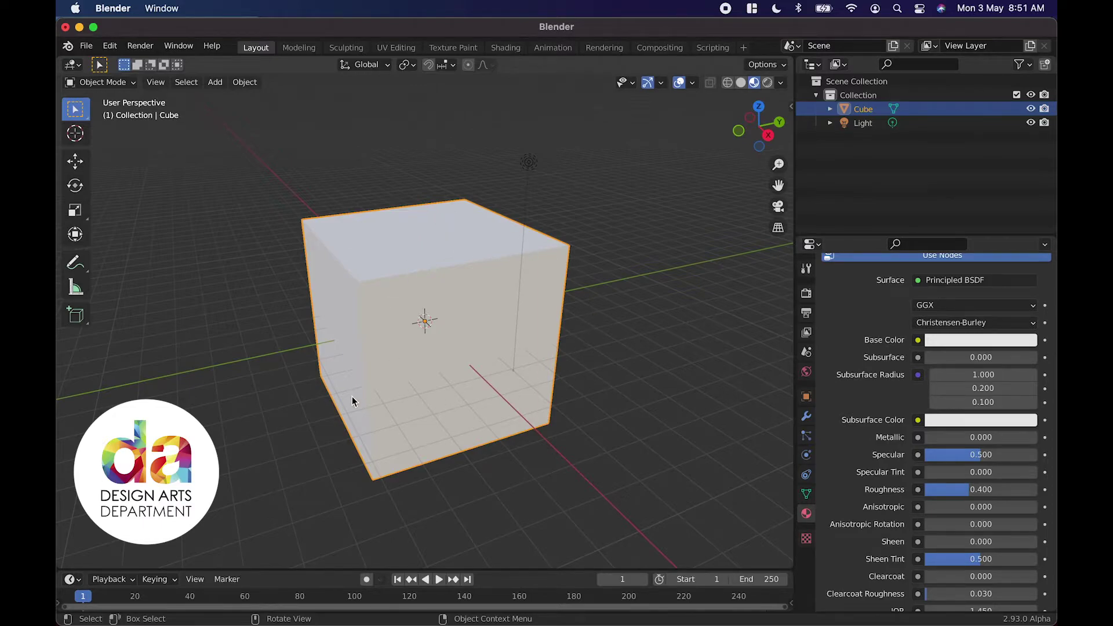
middle_drag(350, 397, 534, 335)
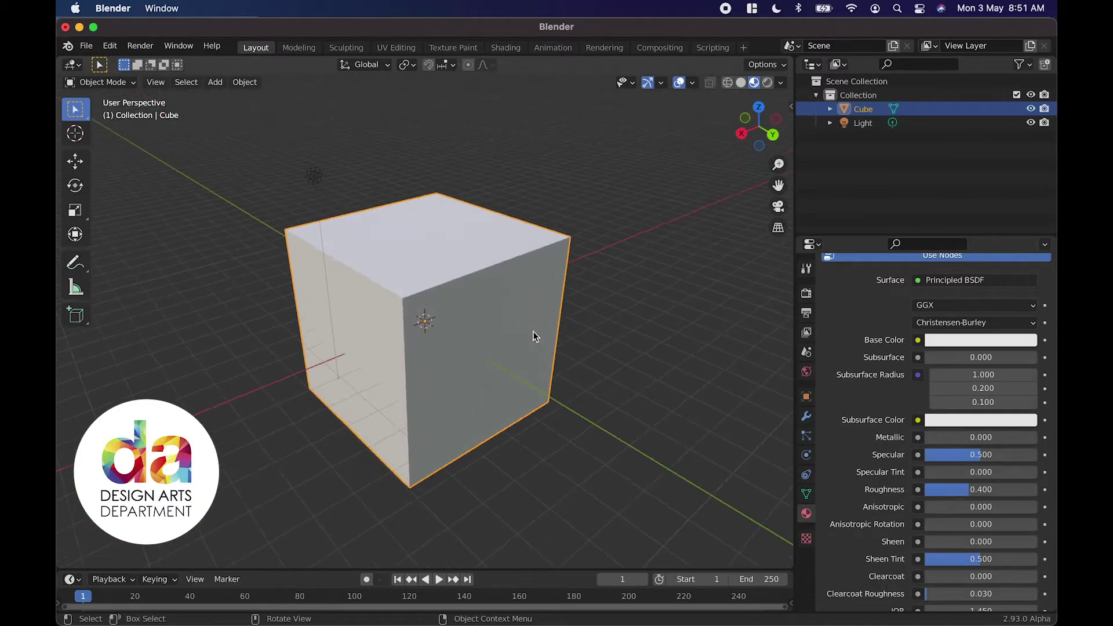
click(314, 176)
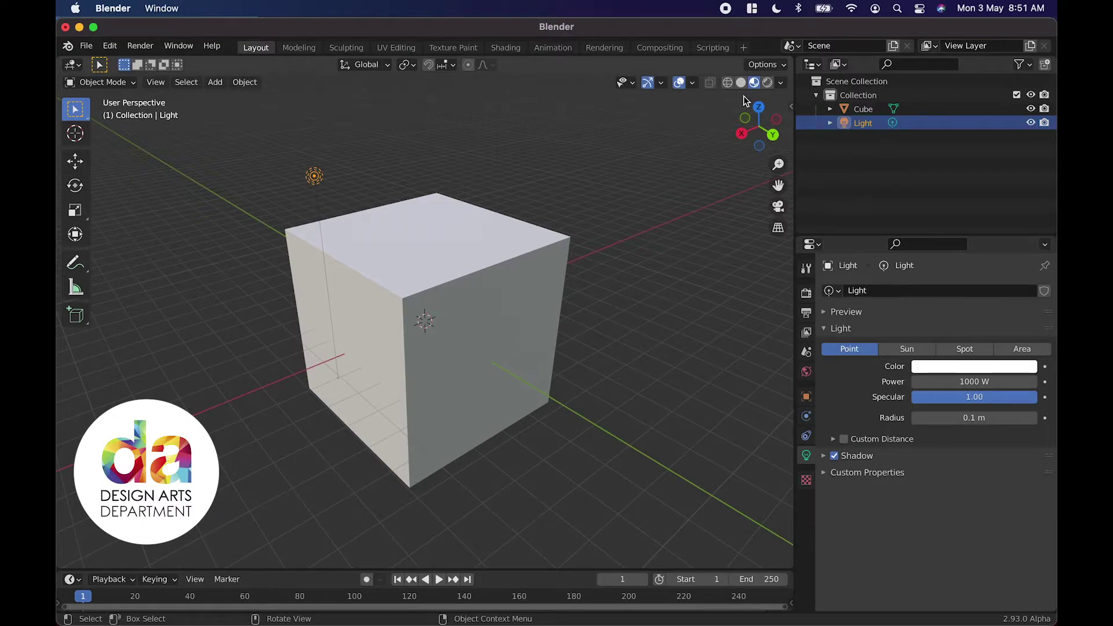
click(767, 83)
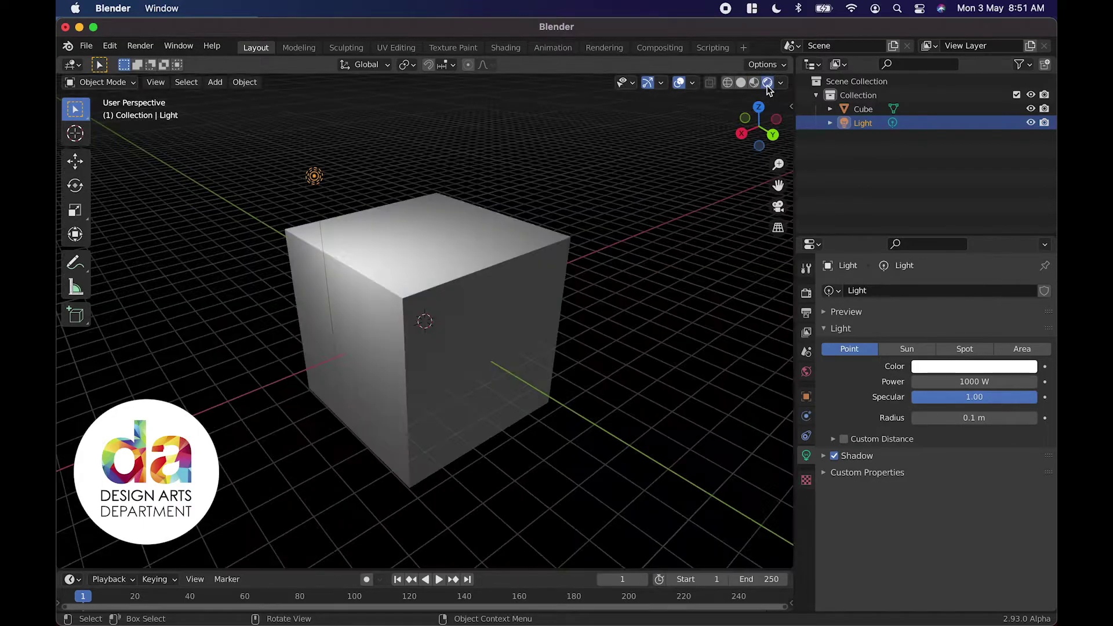
Move the light about 1 m, shifting it mainly upward above the cube.
scroll(342, 336, left, 10)
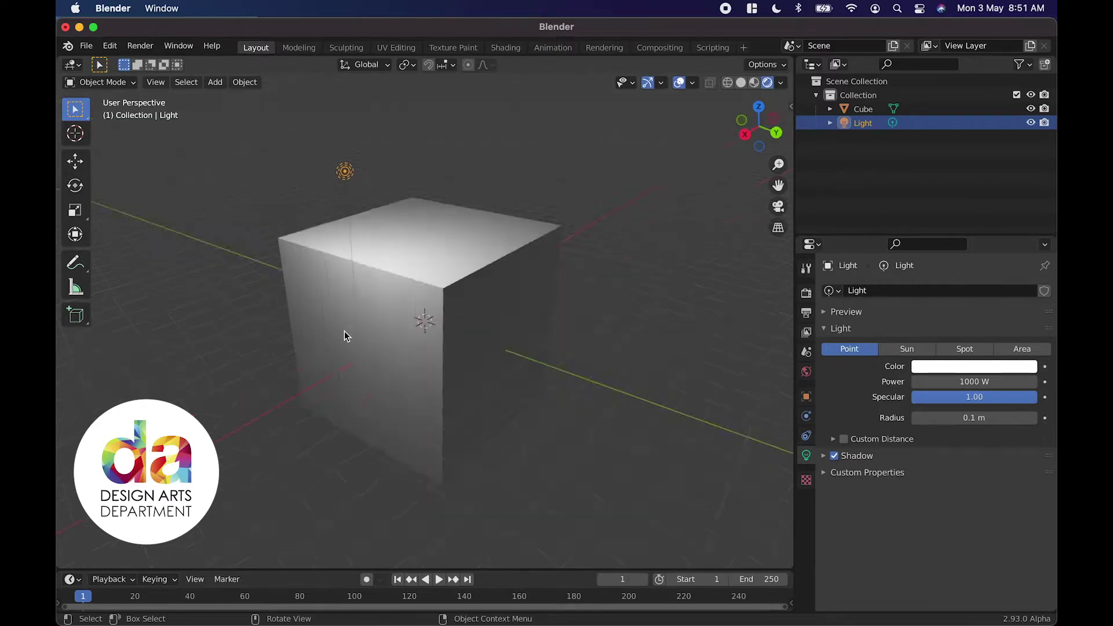
key(g)
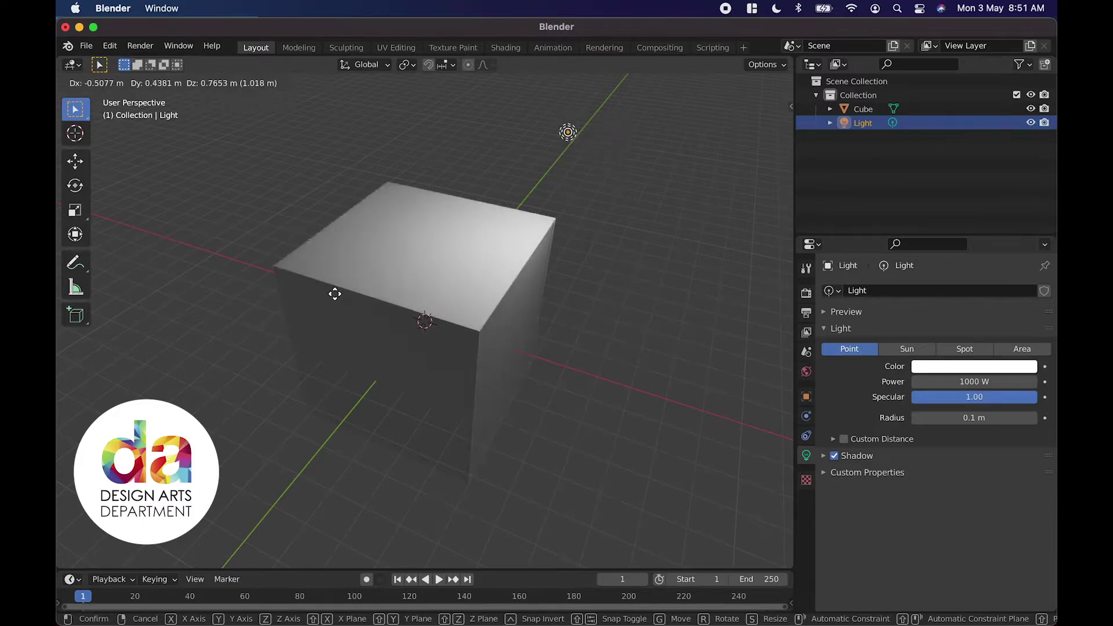
click(336, 294)
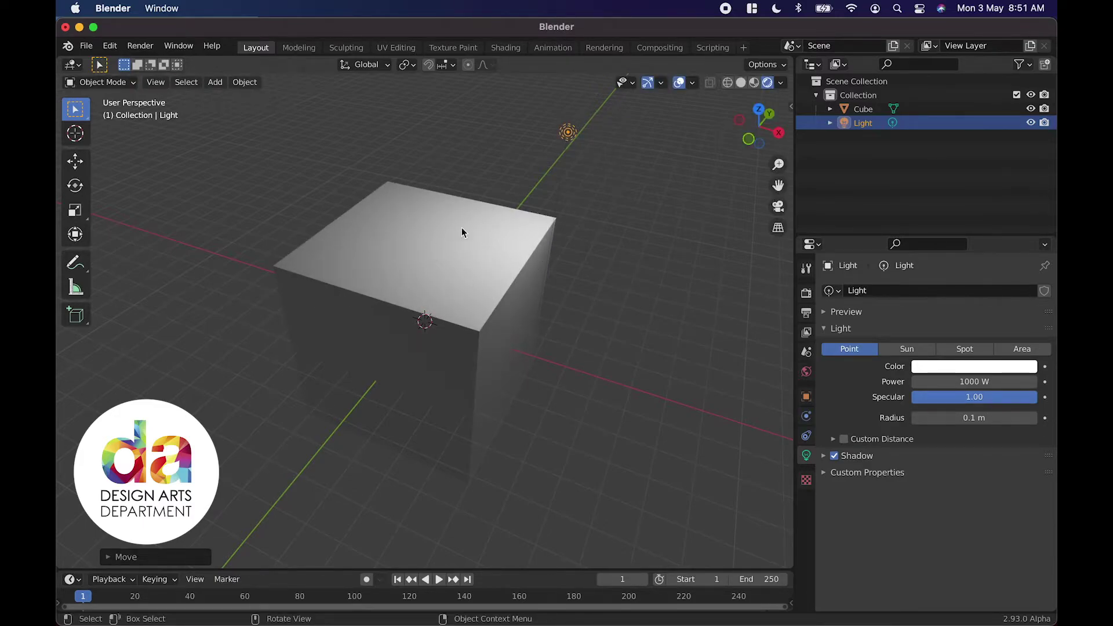
Change the base color of the cube's material to a saturated crimson red.
click(480, 254)
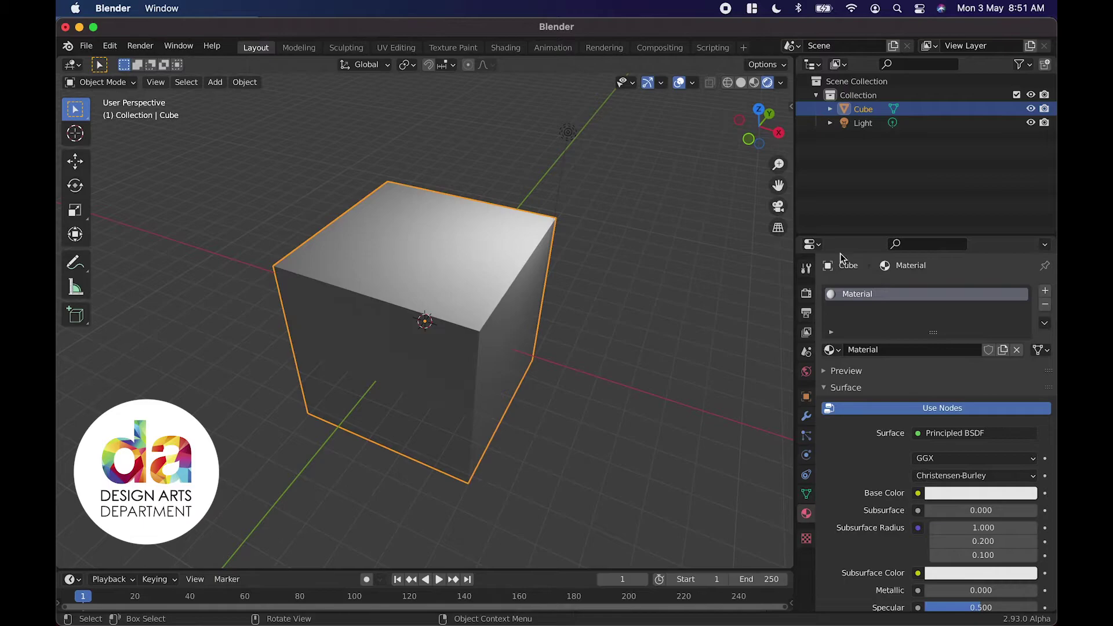
click(980, 494)
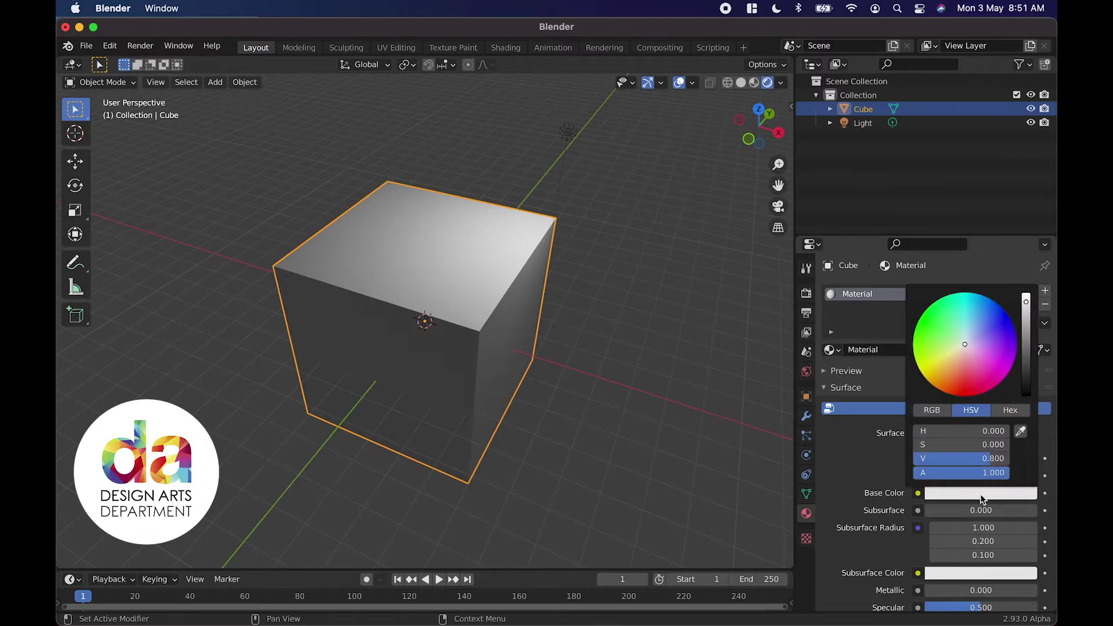
click(968, 364)
drag(967, 365, 967, 390)
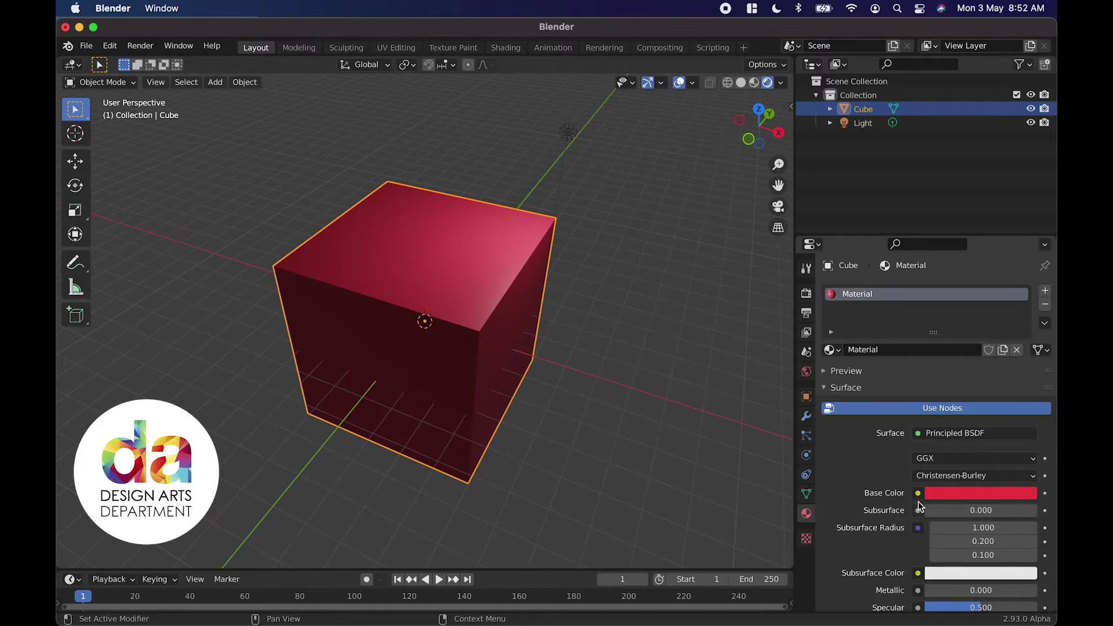
Set the Metallic value of the cube's red material to about 0.665 and check its reflection.
scroll(885, 490, down, 6)
scroll(885, 490, down, 1)
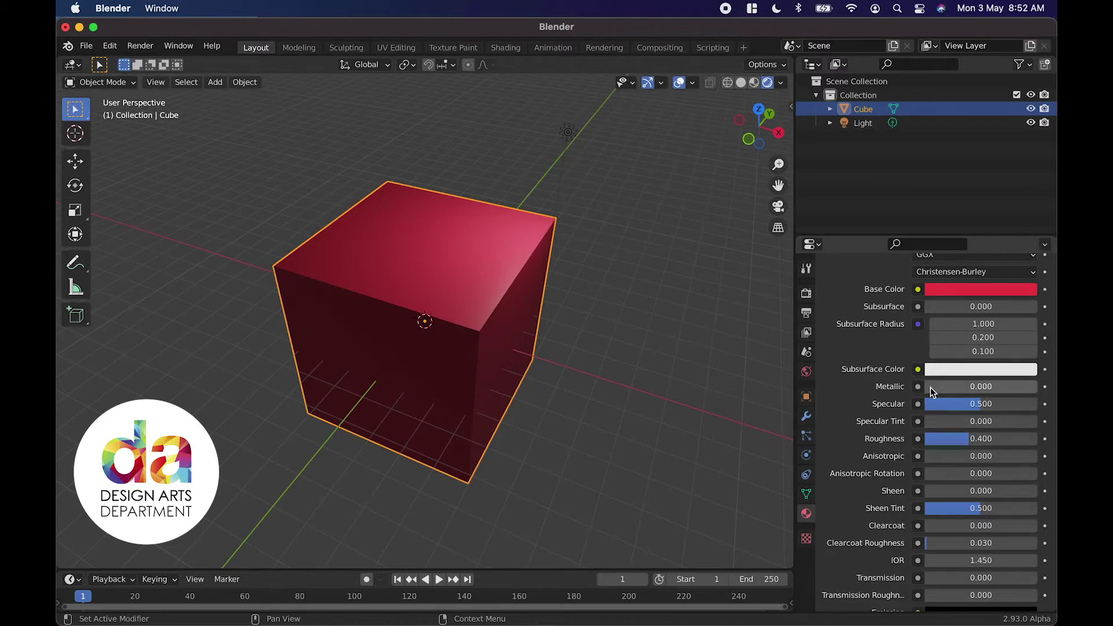
mouse_move(925, 386)
mouse_down()
mouse_move(1011, 386)
mouse_move(998, 386)
mouse_up()
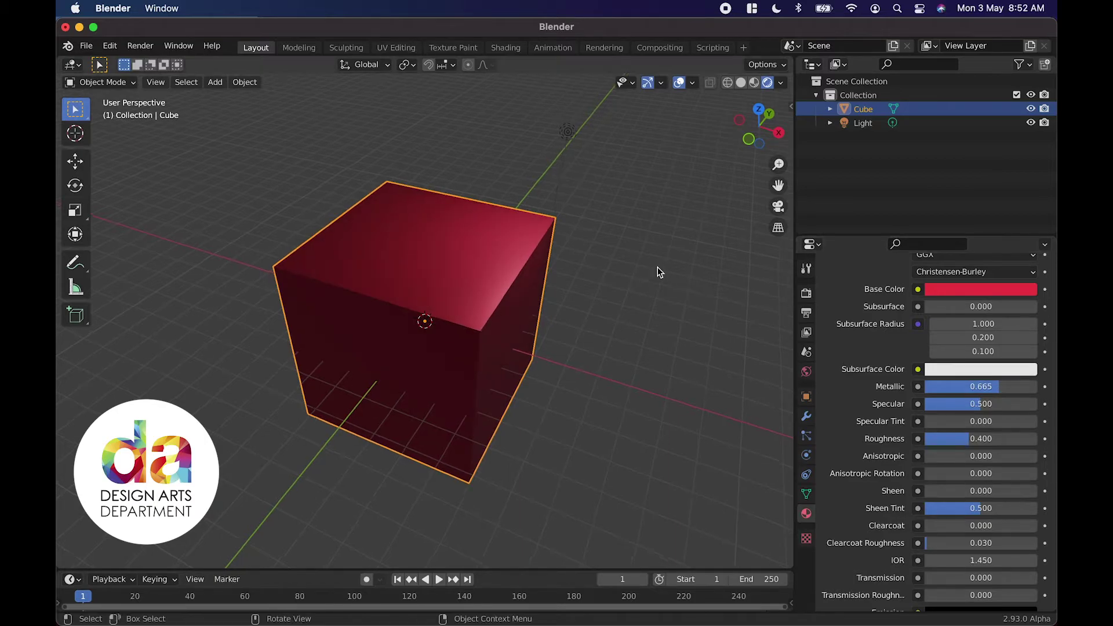
middle_drag(659, 273, 659, 270)
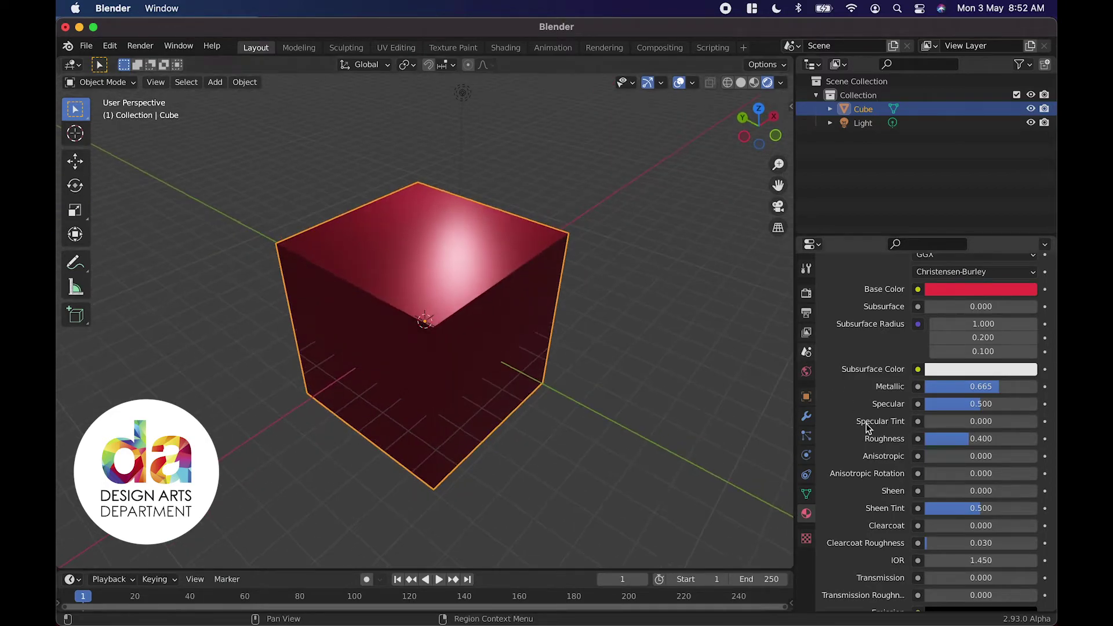
Lower the red material's Roughness to about 0.043 and inspect the highlight on the cube from several angles.
drag(970, 438, 928, 439)
scroll(607, 335, down, 10)
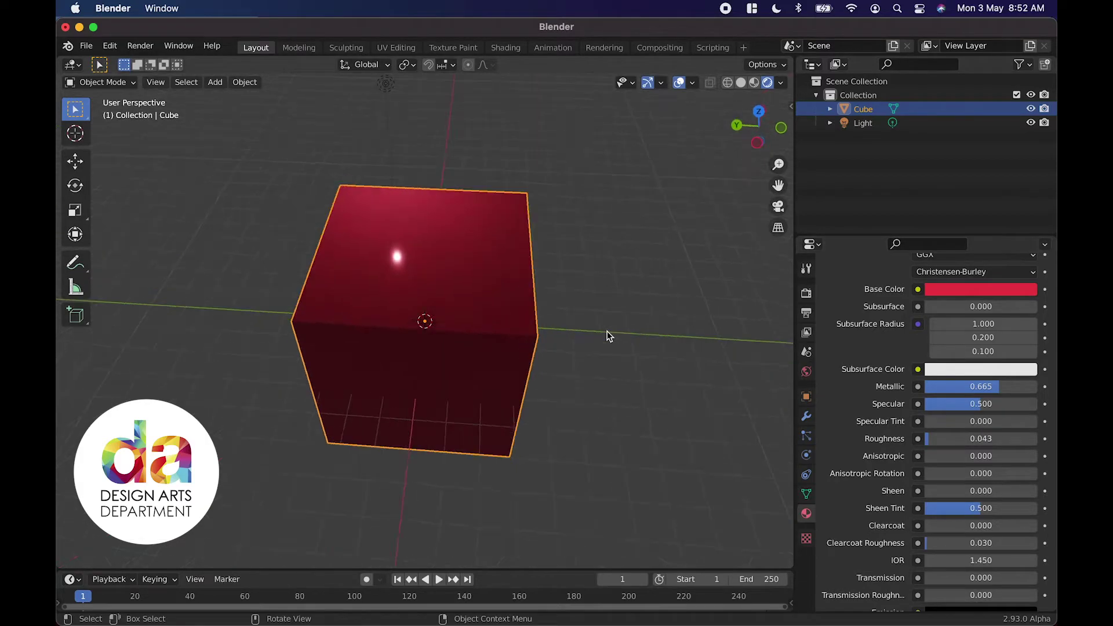
scroll(607, 336, up, 10)
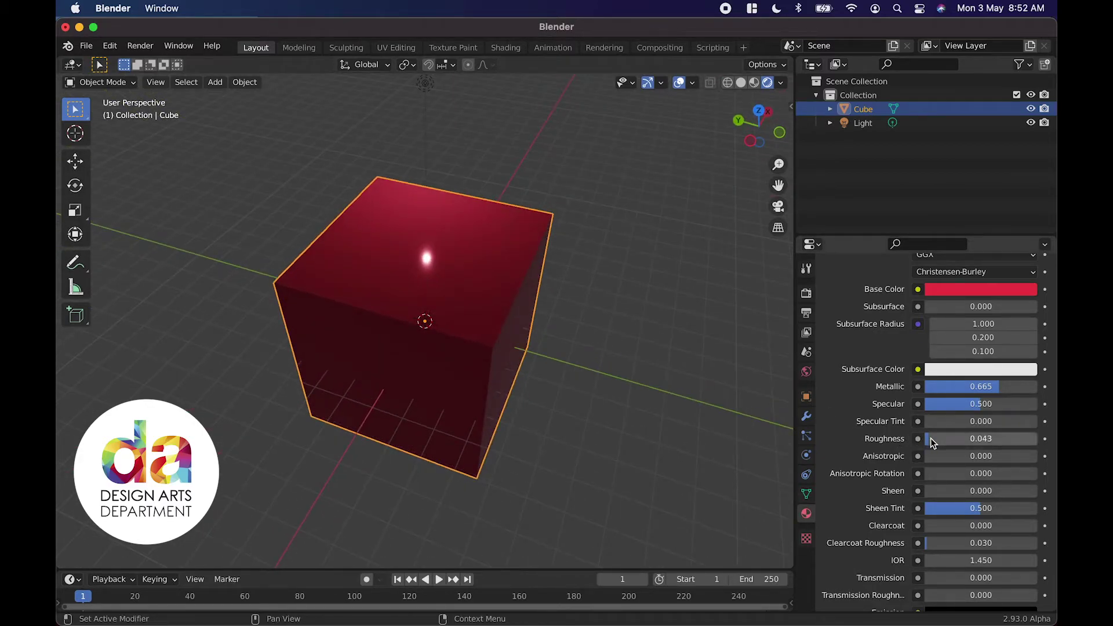
Raise the red material's Roughness to 1.000 and inspect the cube's surface from several angles.
drag(931, 439, 1039, 439)
scroll(626, 291, down, 8)
scroll(626, 291, up, 10)
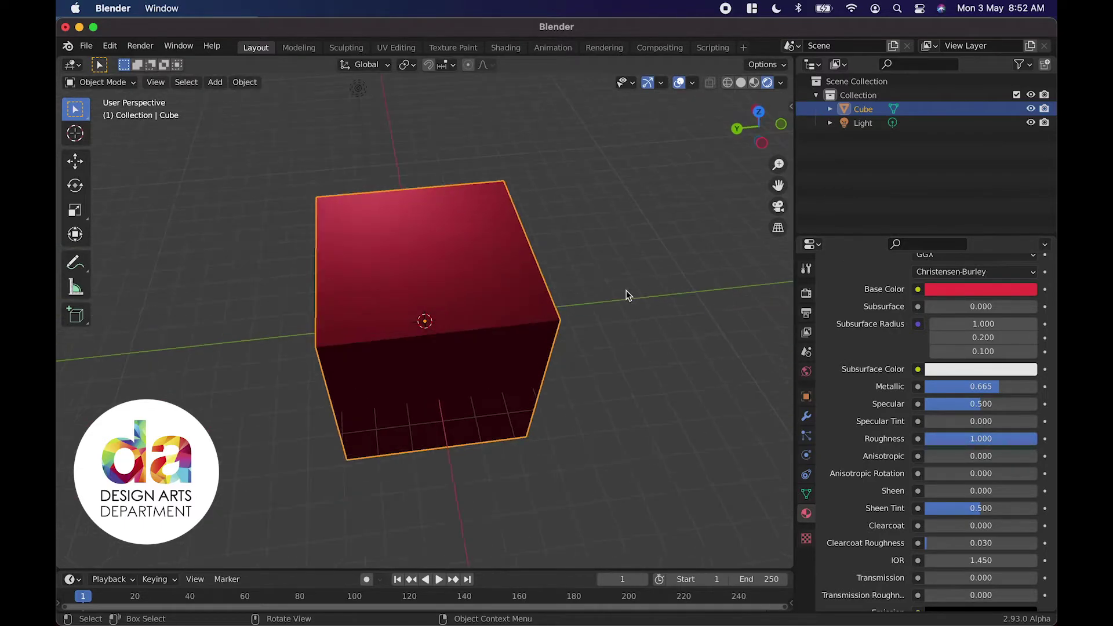
scroll(626, 291, up, 4)
scroll(626, 290, right, 8)
scroll(626, 290, down, 5)
scroll(627, 290, left, 5)
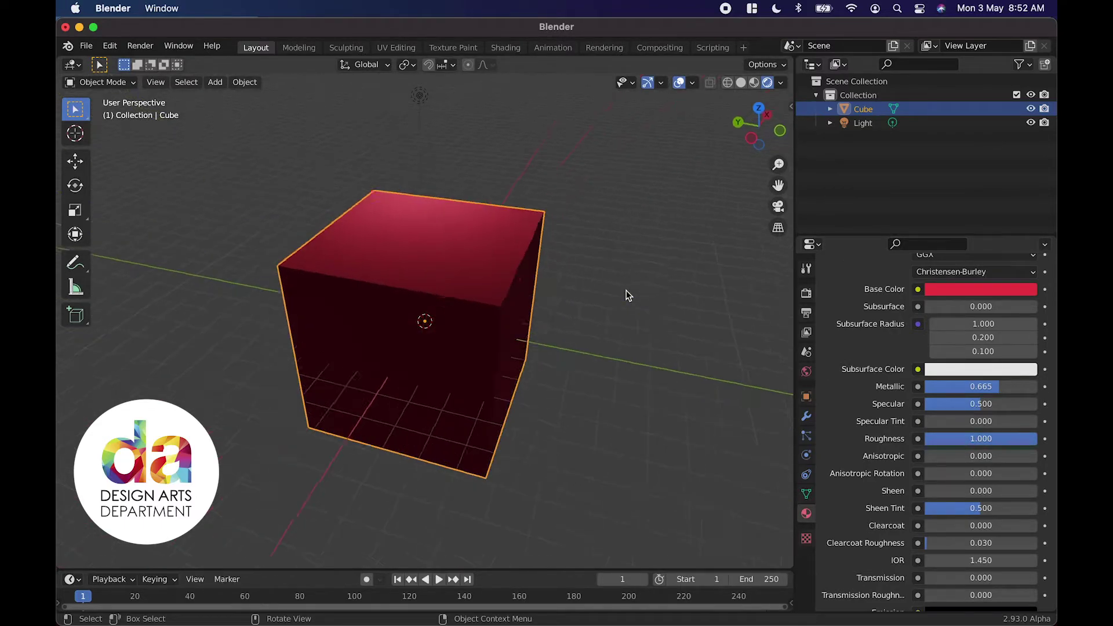
scroll(627, 290, up, 6)
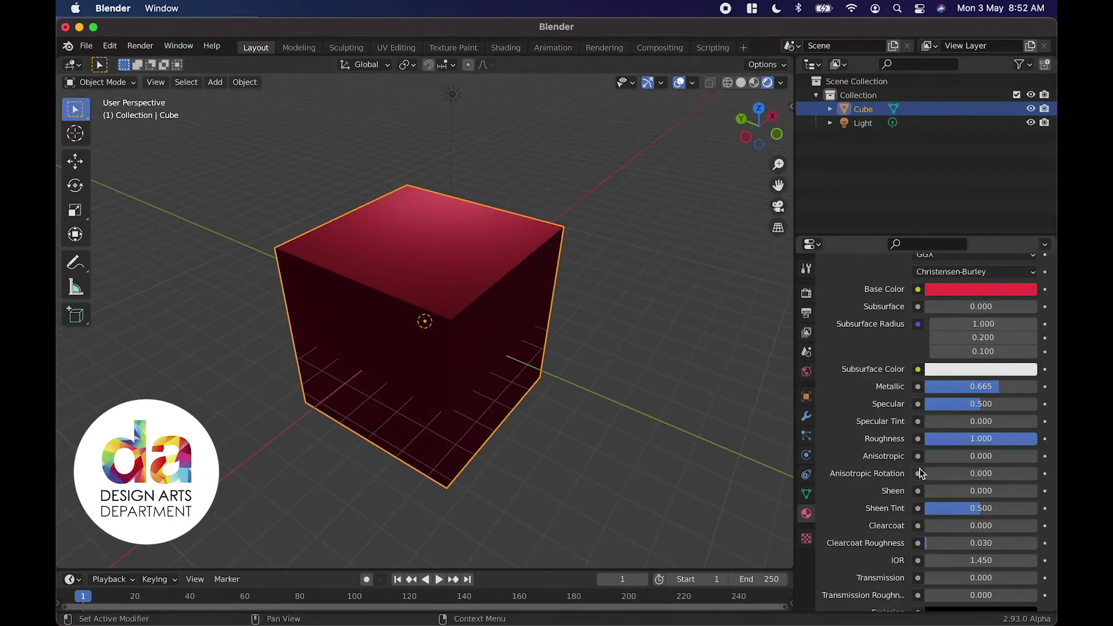
Rename the cube's material to Red.
scroll(920, 473, up, 10)
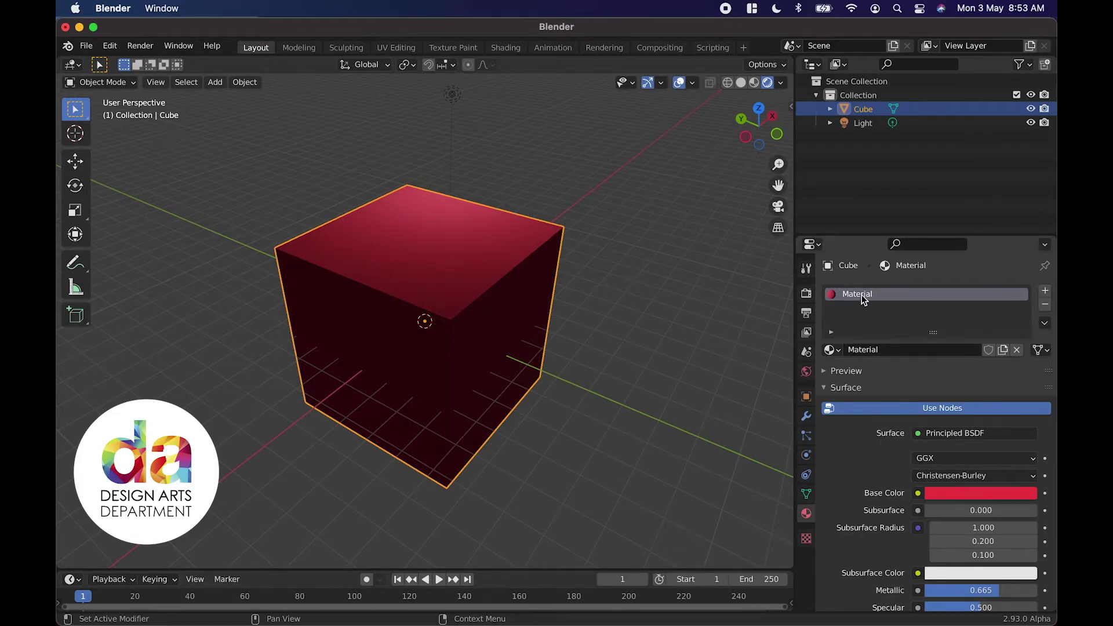
click(867, 354)
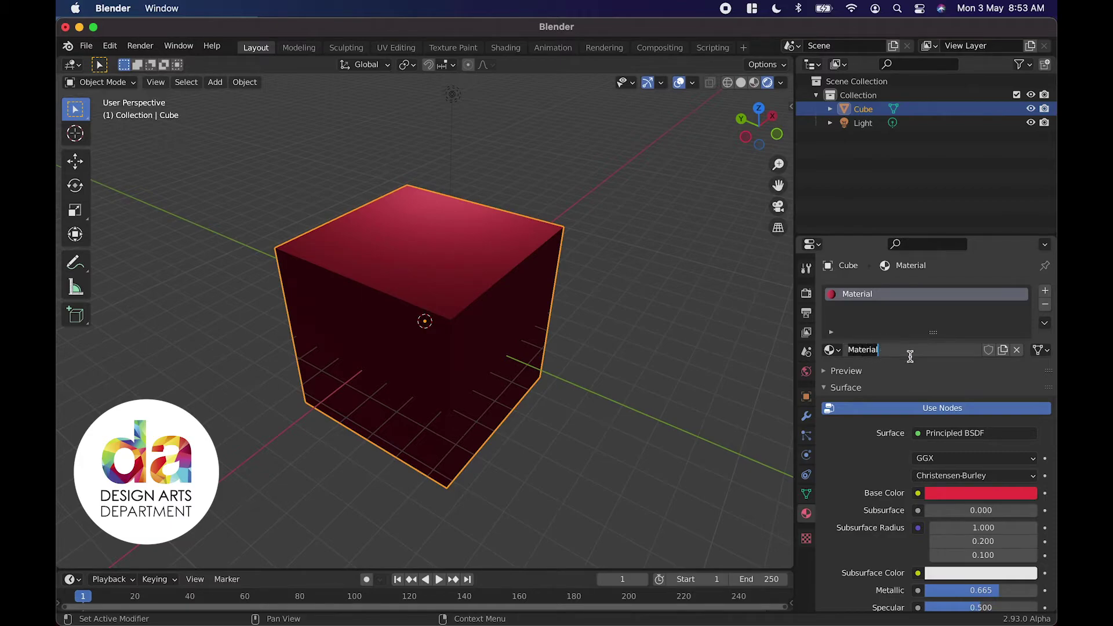
text(Red)
key(Return)
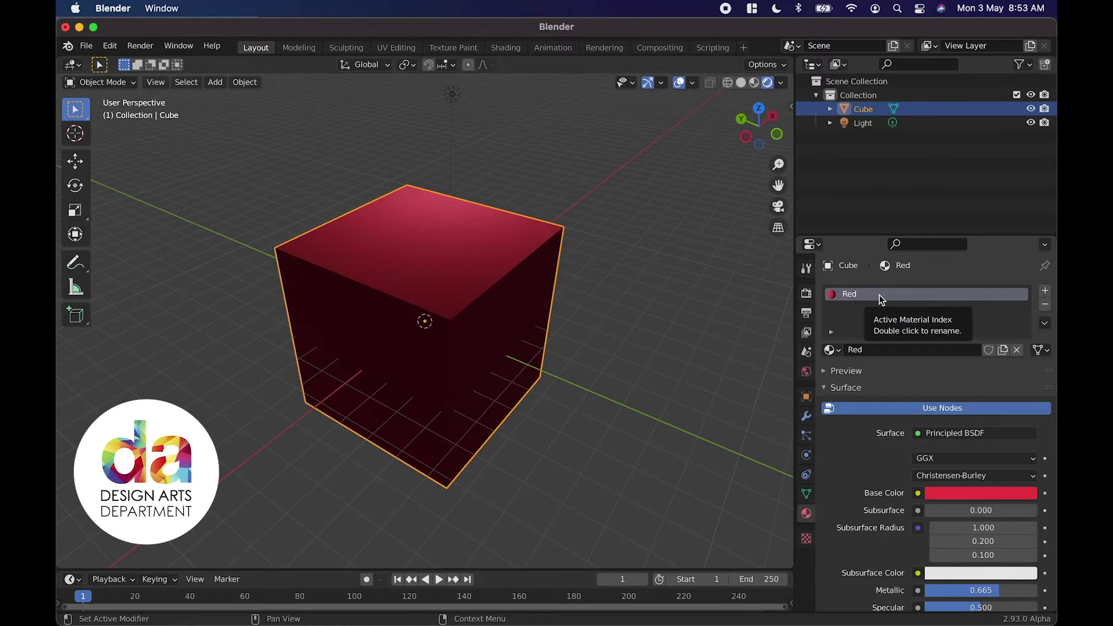
Deselect the cube and add a cylinder mesh at the scene's center.
click(636, 393)
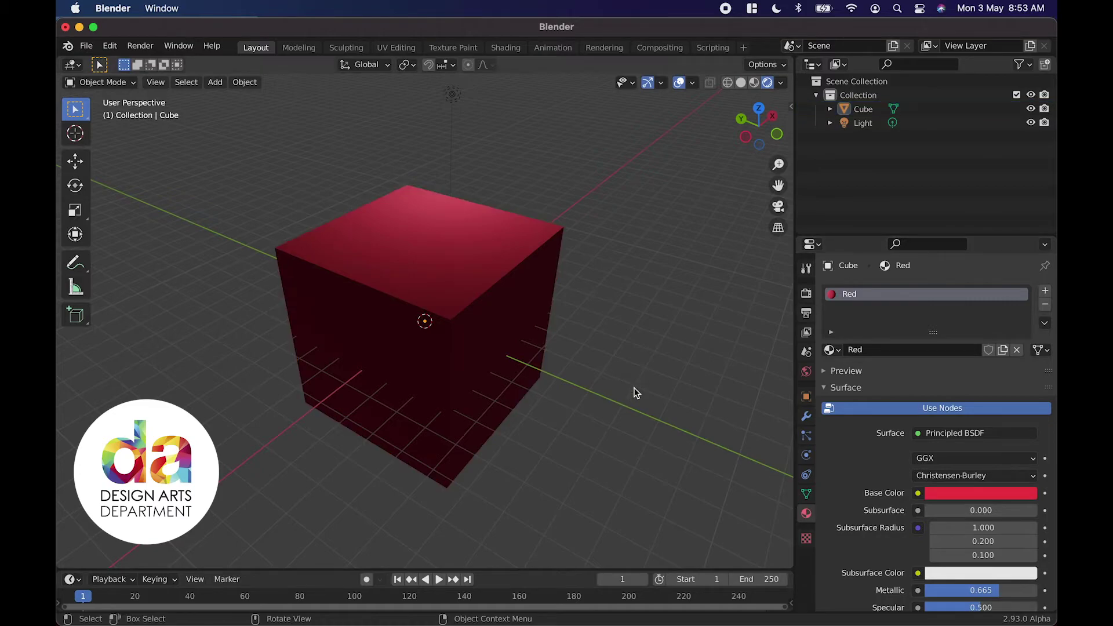
key(shift+a)
mouse_move(615, 332)
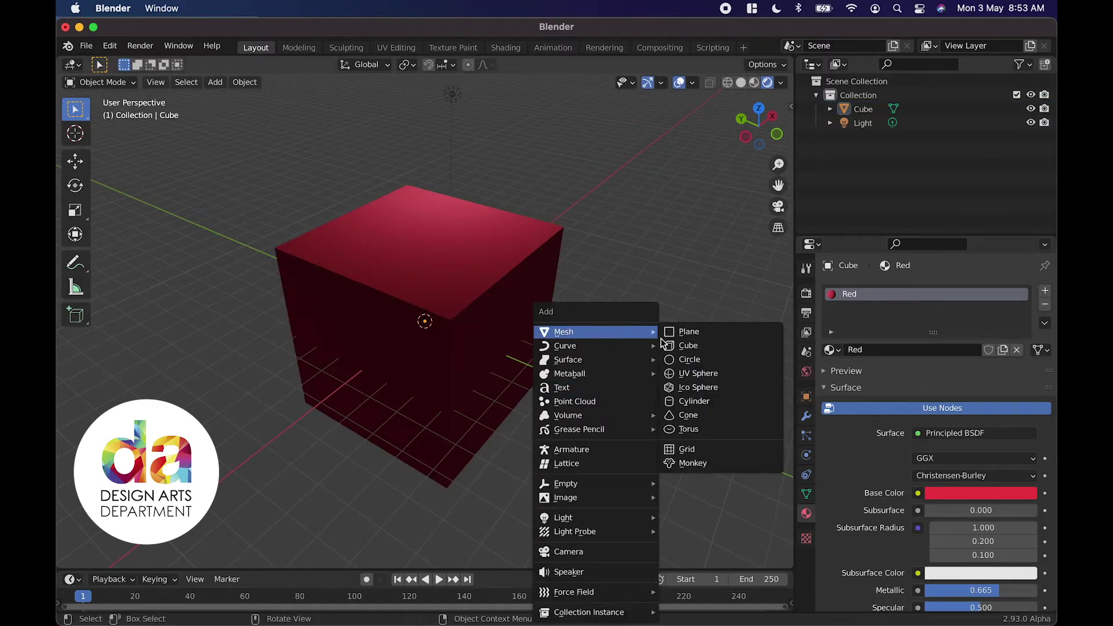
click(685, 401)
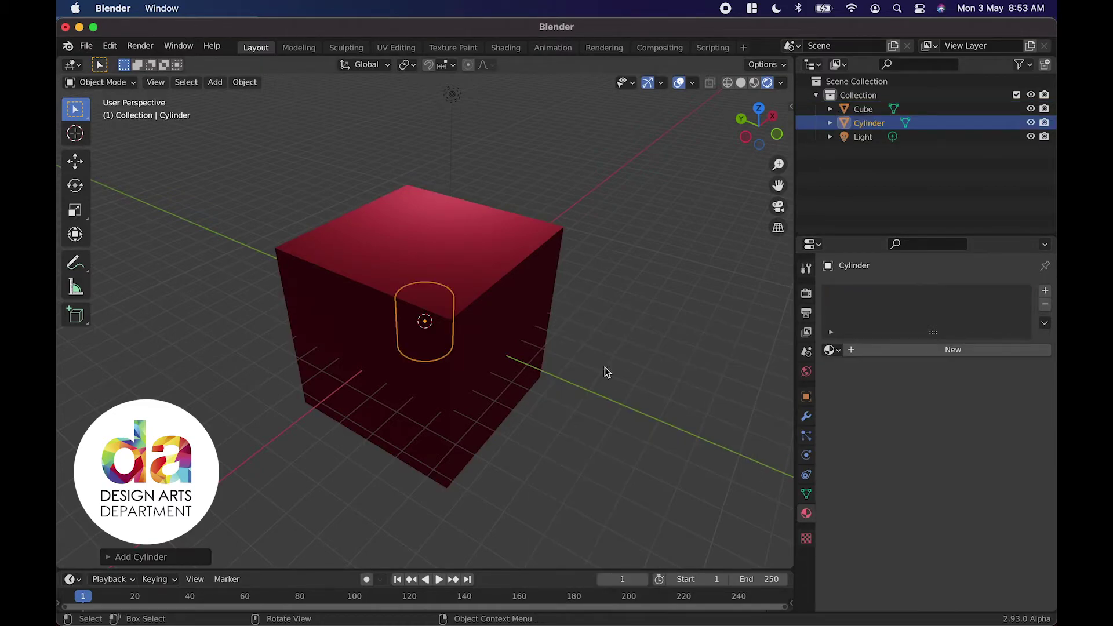
Move the cylinder along the Y axis until it stands clear of the cube.
key(g)
key(y)
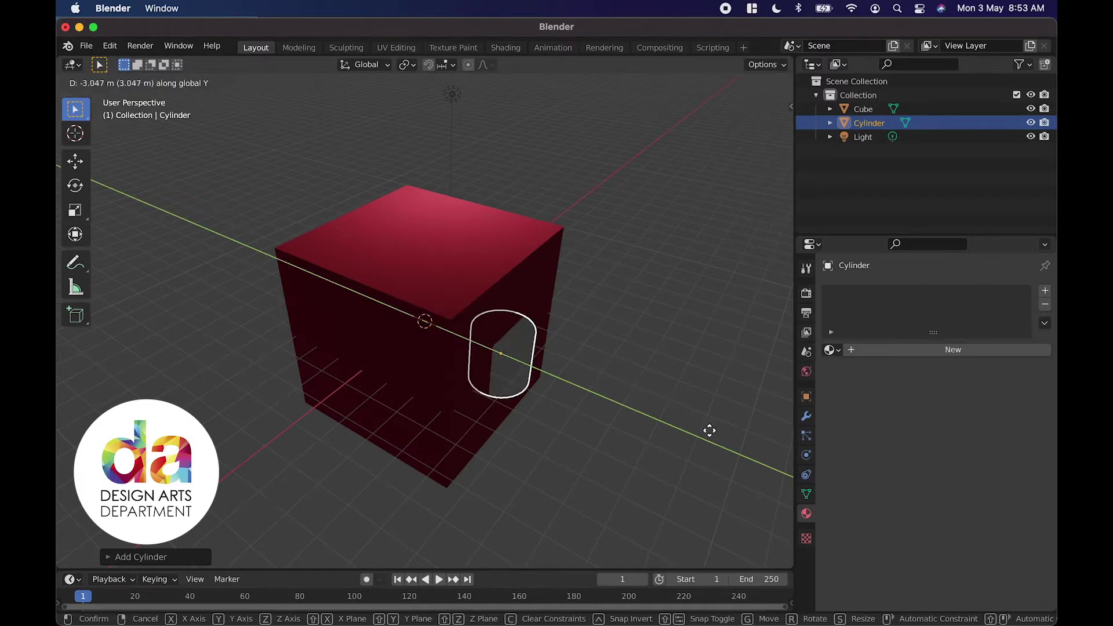
click(61, 508)
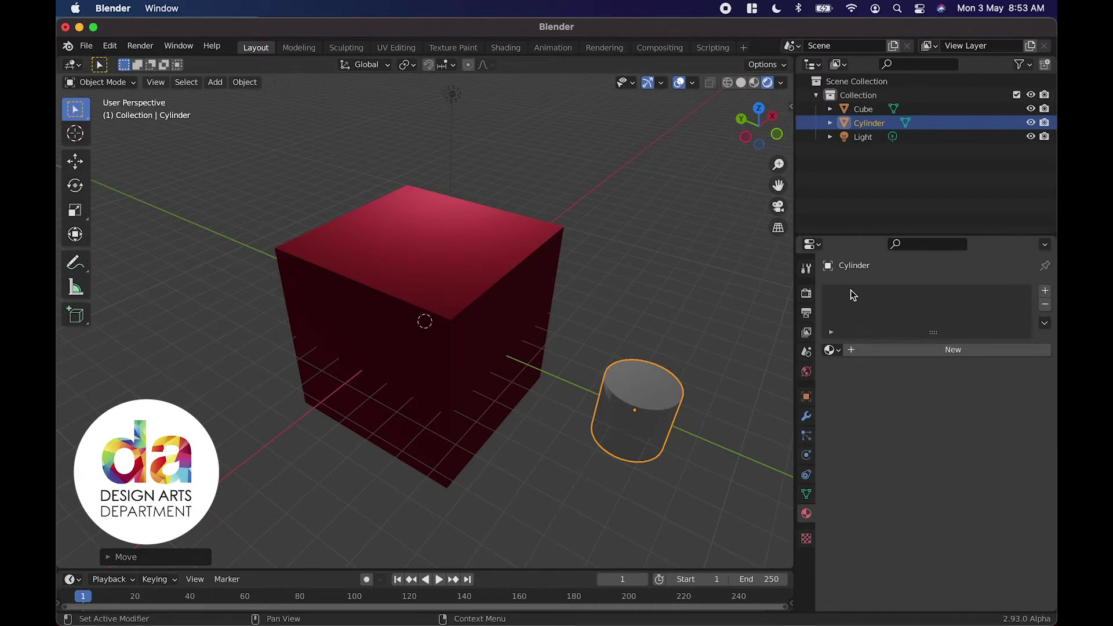
Apply the existing Red material to the cylinder.
click(832, 350)
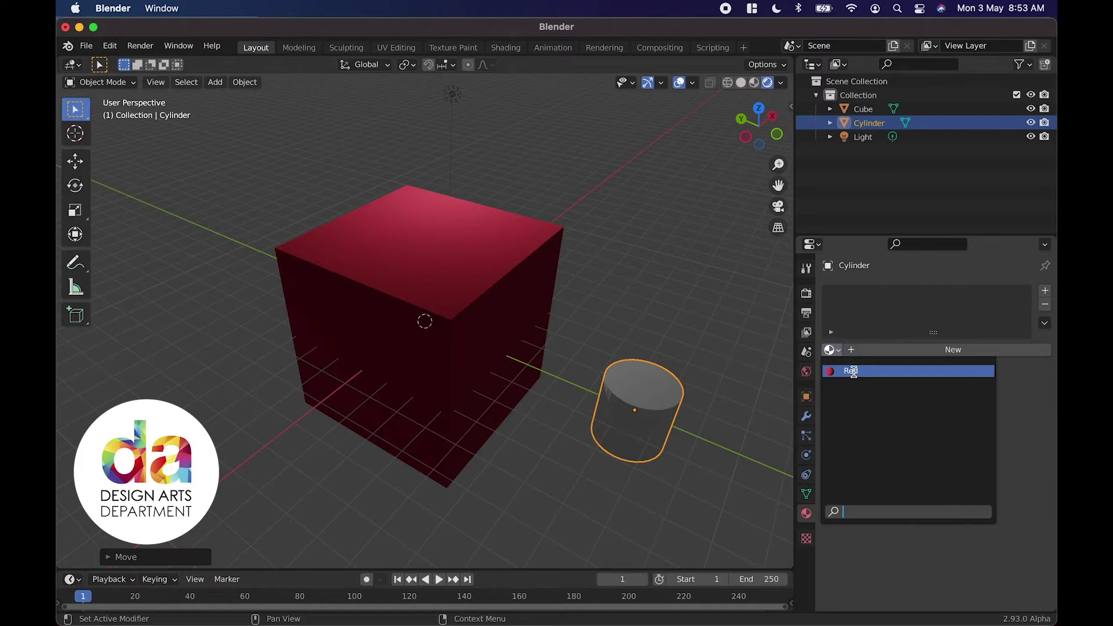
click(853, 374)
middle_drag(691, 416, 691, 416)
Duplicate the point light and position the copy near the cylinder, shifting it about -5.3 m along X and raising it about 2.8 m along Z.
click(477, 100)
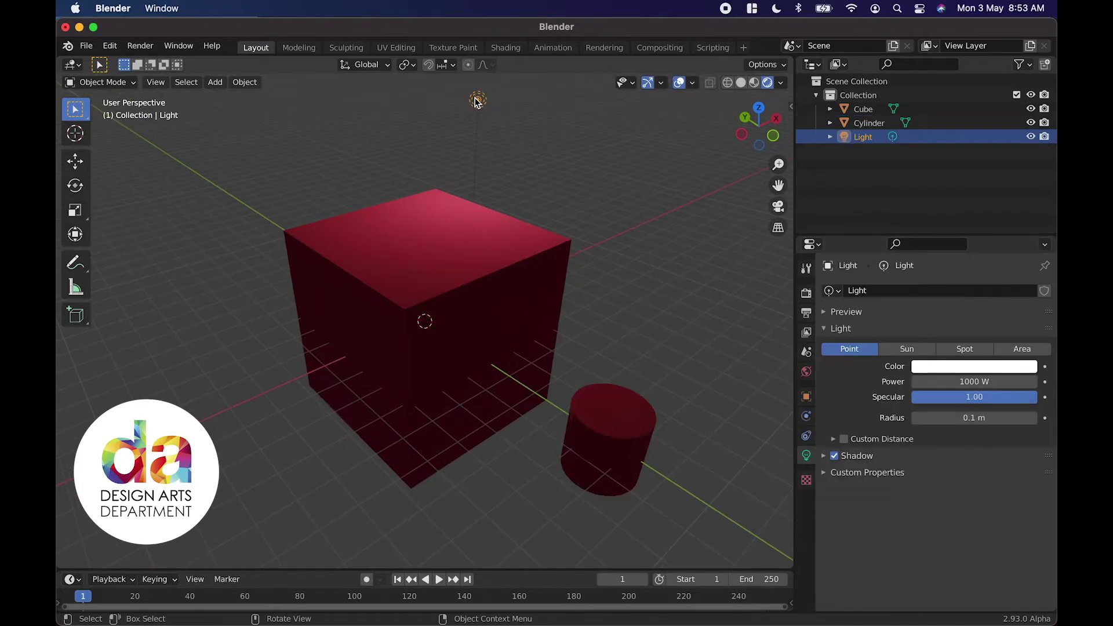
key(shift+d)
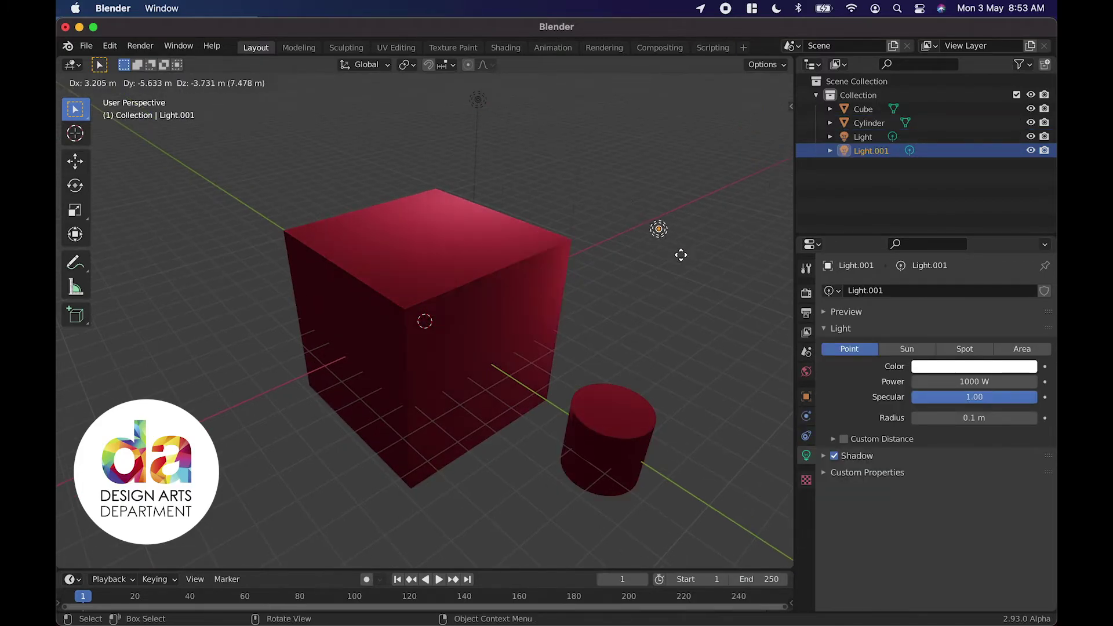
click(726, 299)
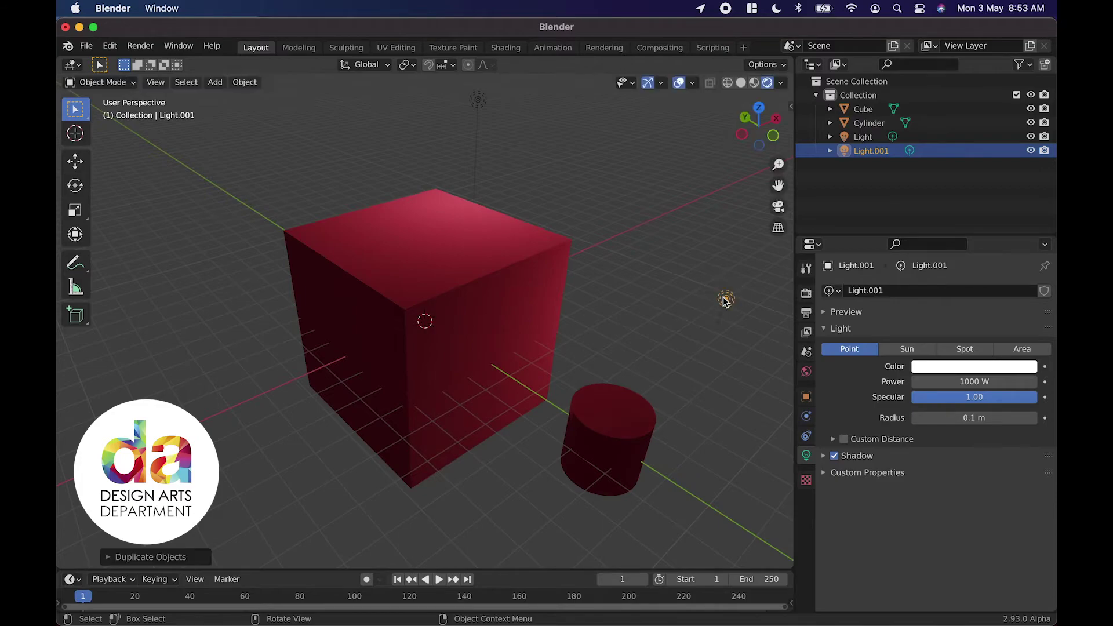
key(g)
key(x)
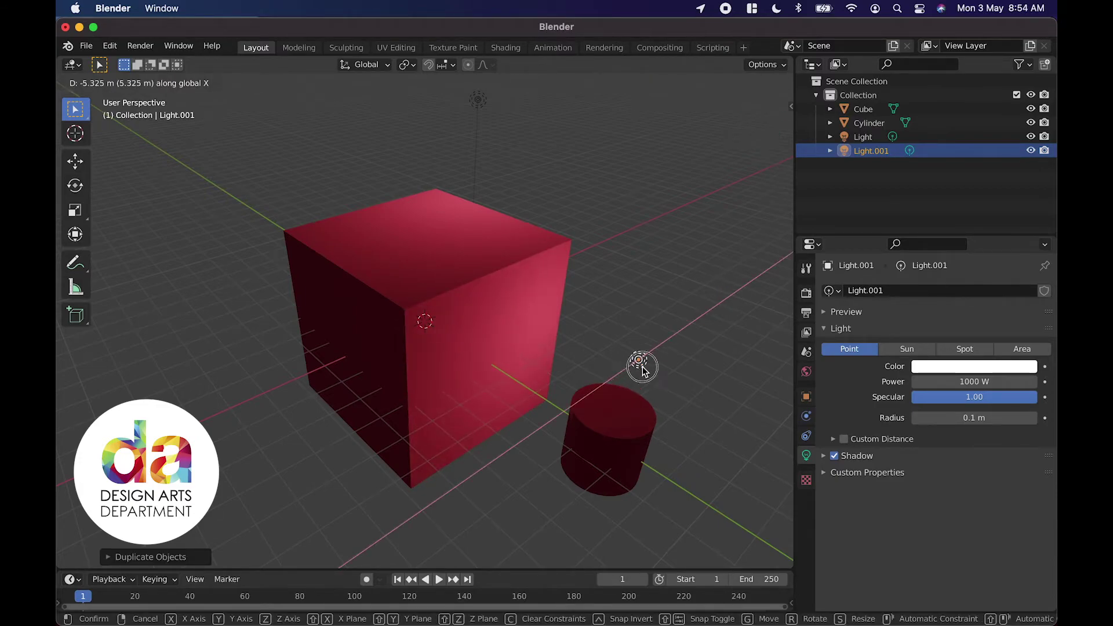
key(z)
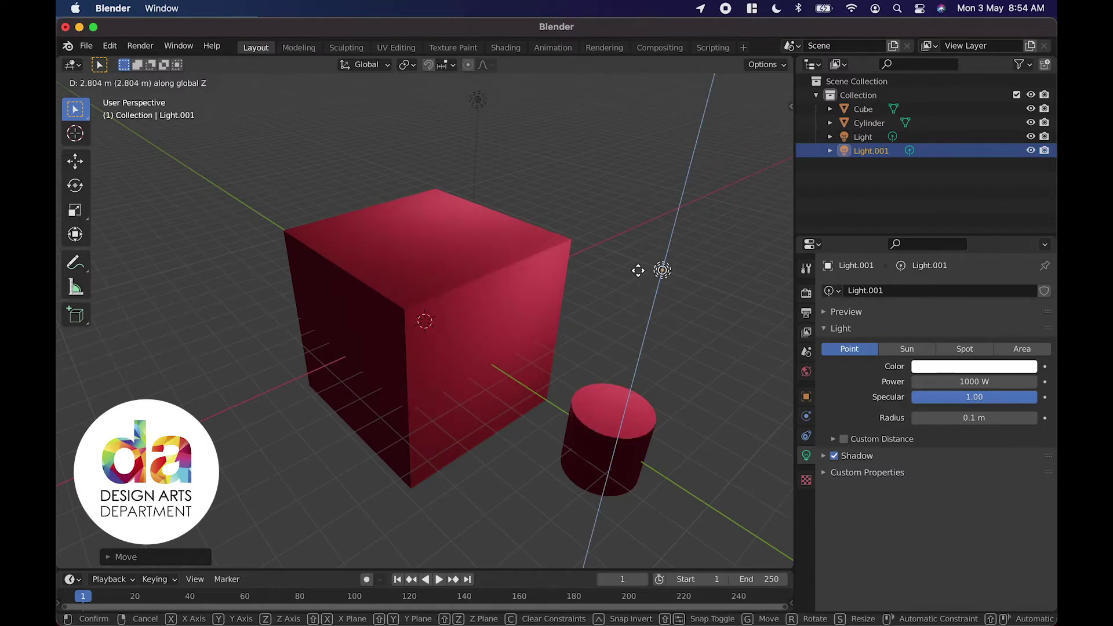
click(638, 268)
Select only the cube's top face in Edit Mode using face selection.
middle_drag(581, 212, 530, 328)
click(530, 328)
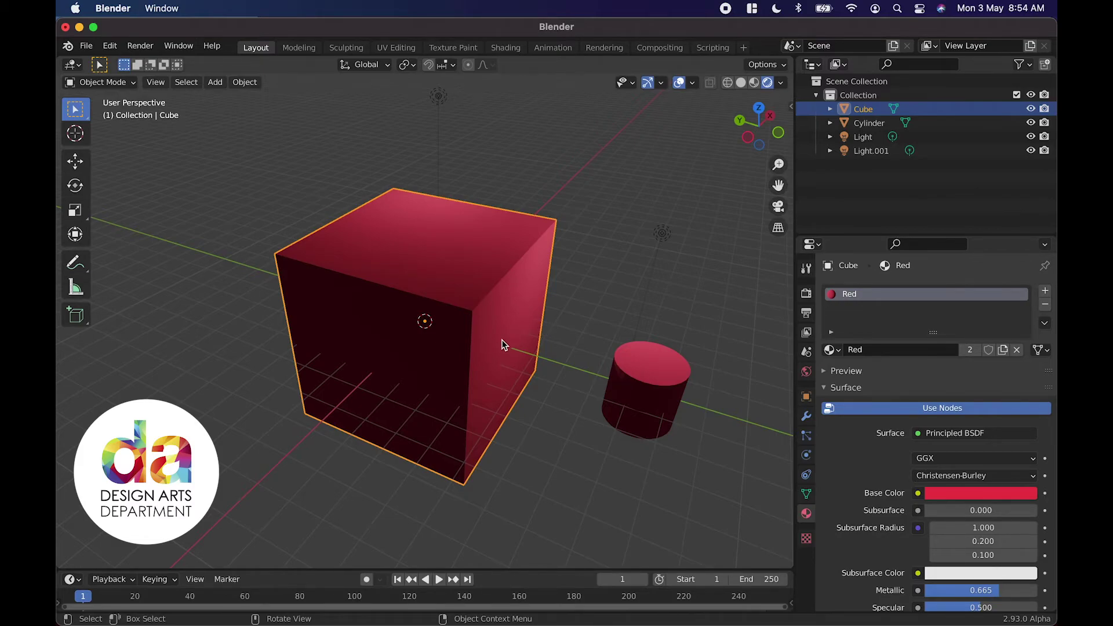
key(Tab)
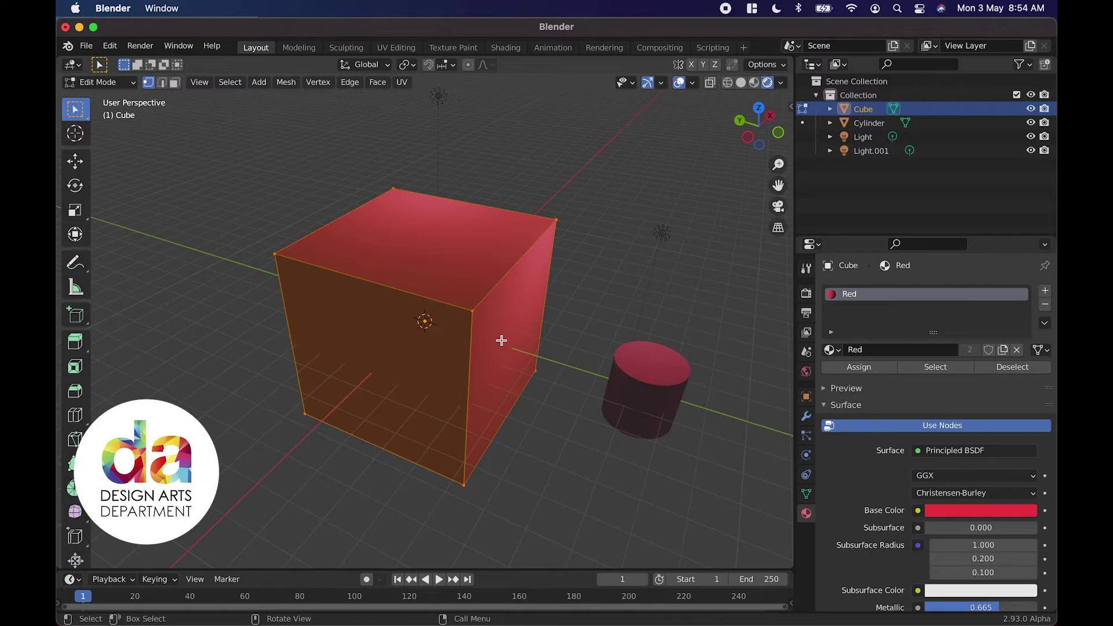
click(604, 220)
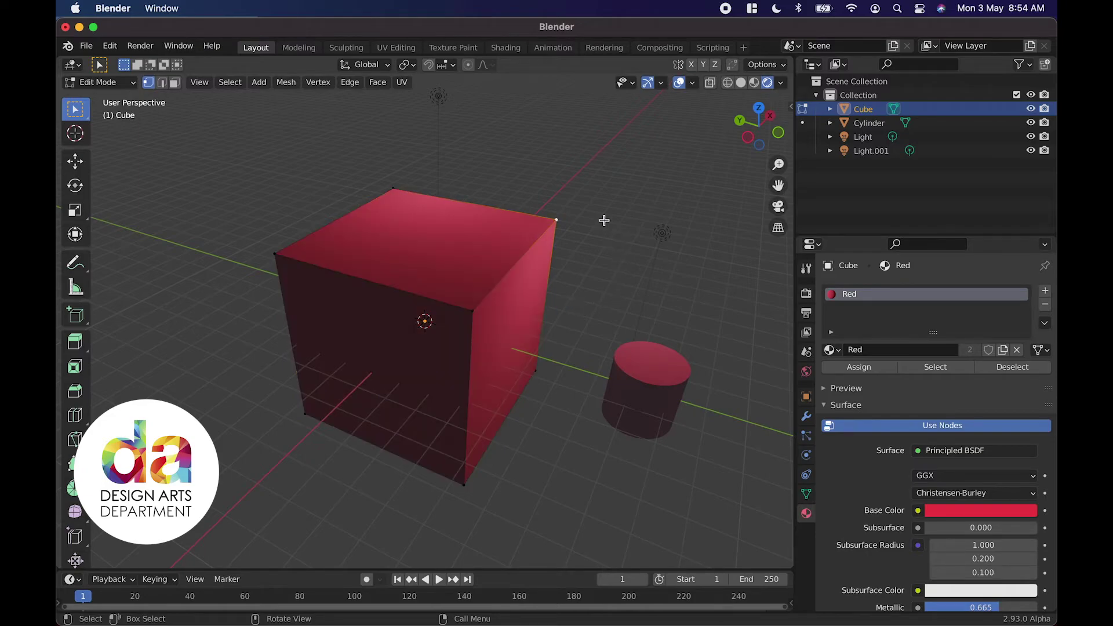
click(175, 83)
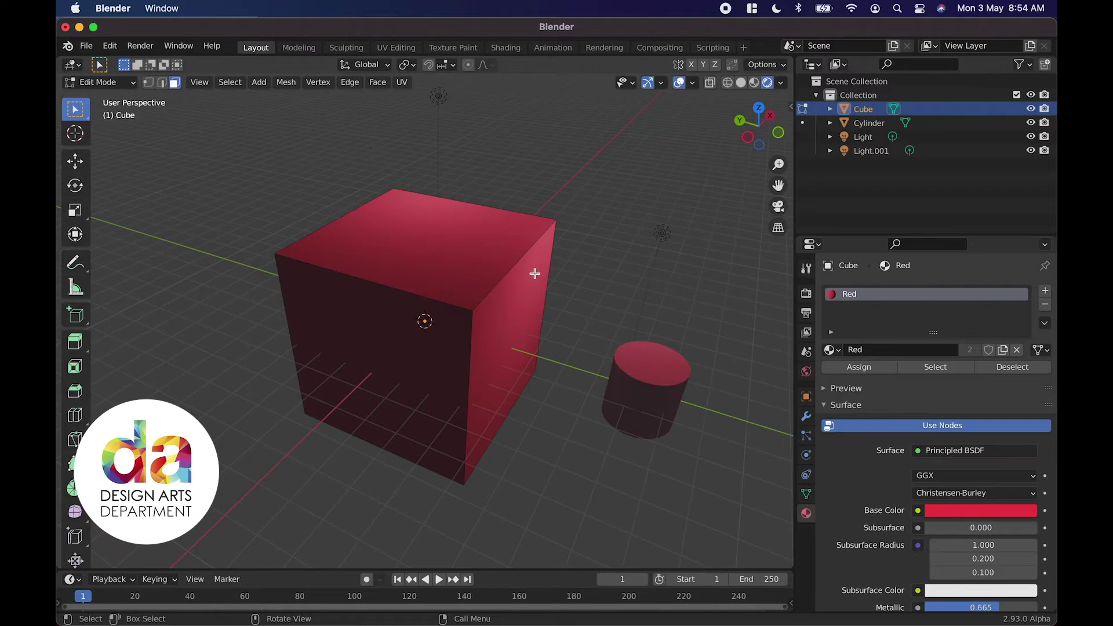
click(431, 241)
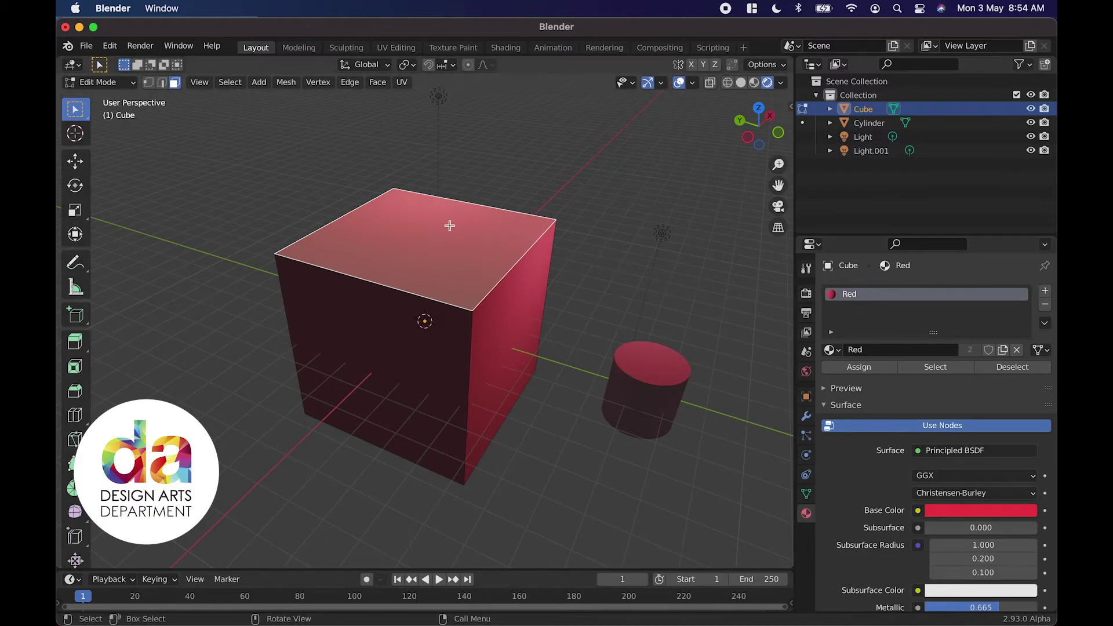
Add a second material slot to the cube with a new material named Black.
click(1045, 293)
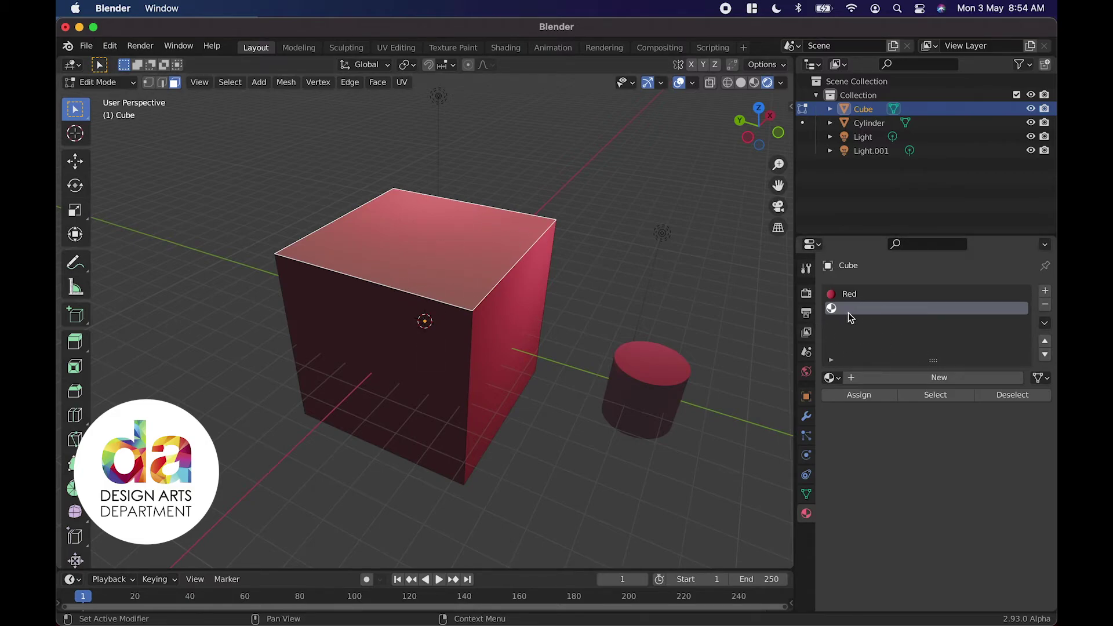
click(939, 378)
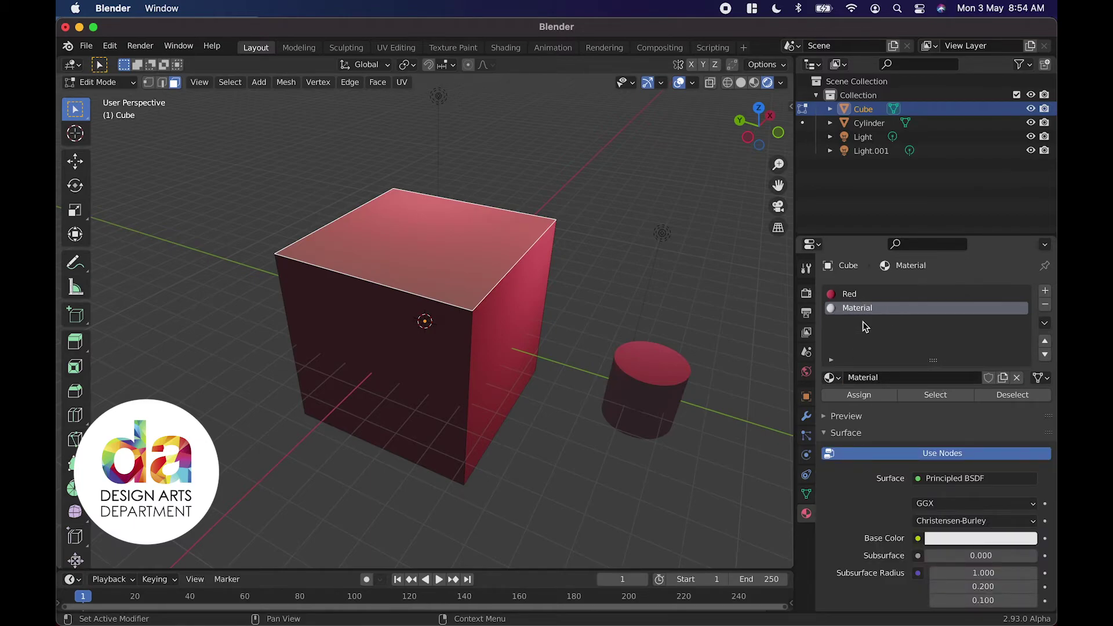
double_click(865, 377)
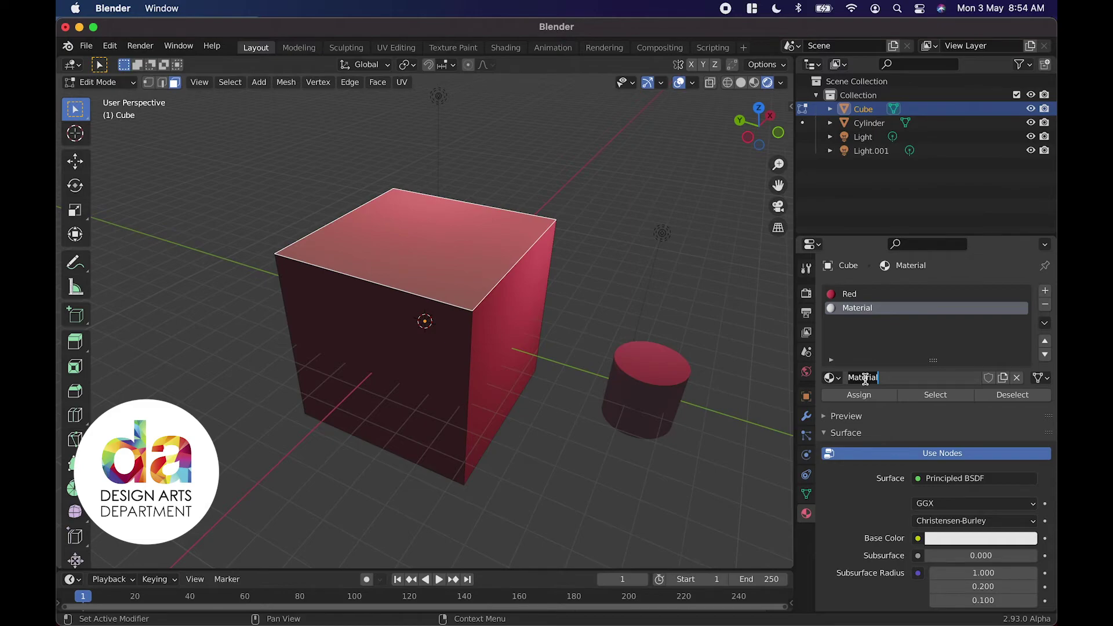
text(Black)
key(Return)
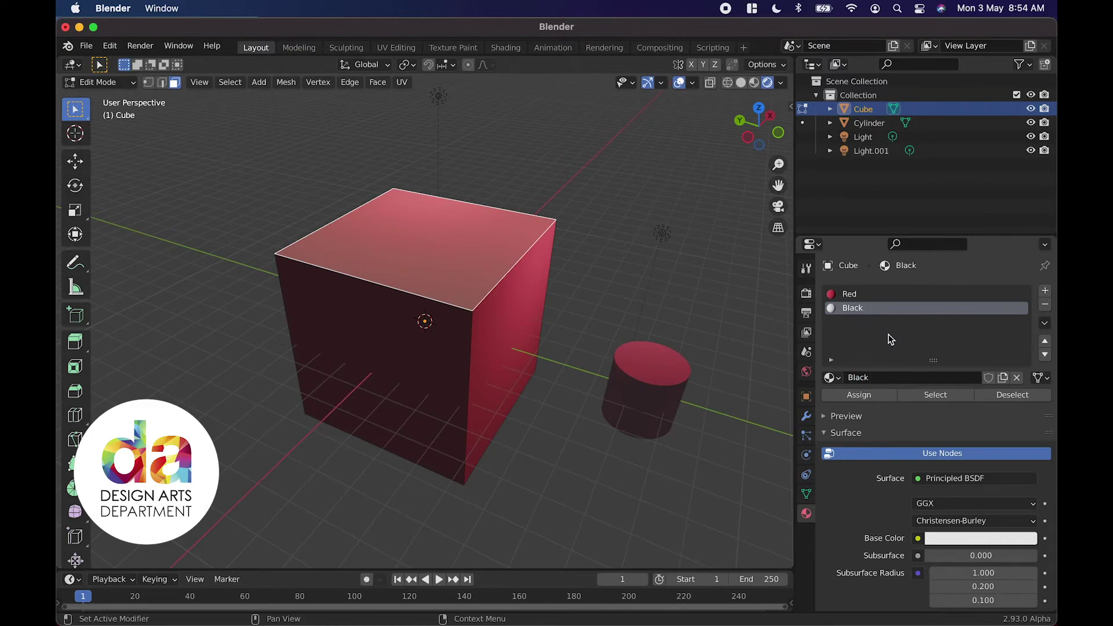
Darken the Black material's Base Color to nearly black.
scroll(888, 487, down, 2)
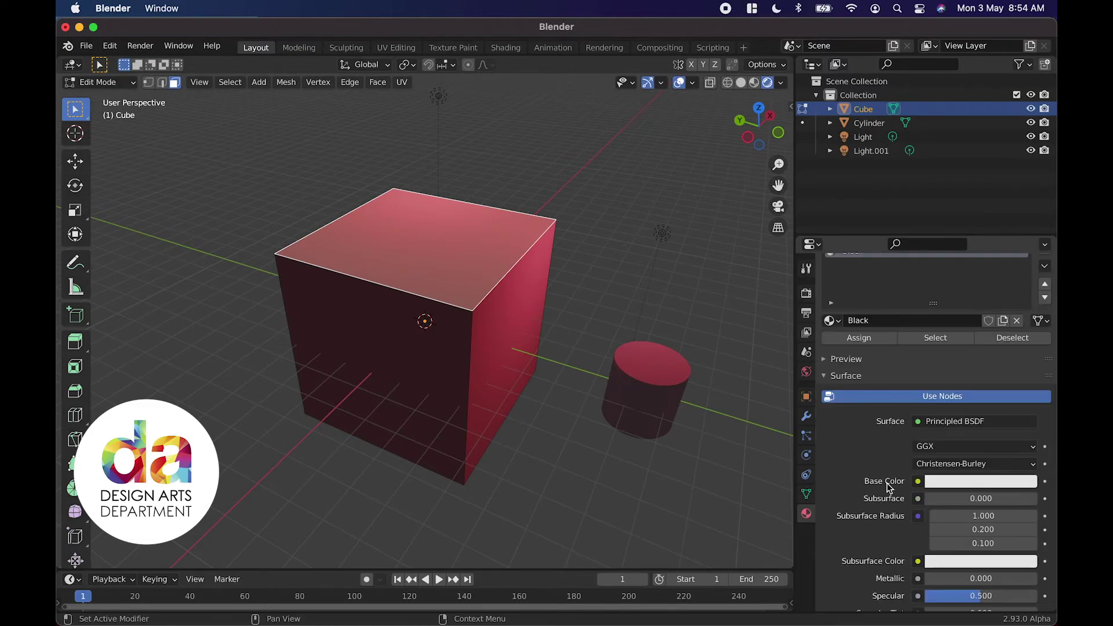
click(963, 481)
drag(1027, 287, 1026, 372)
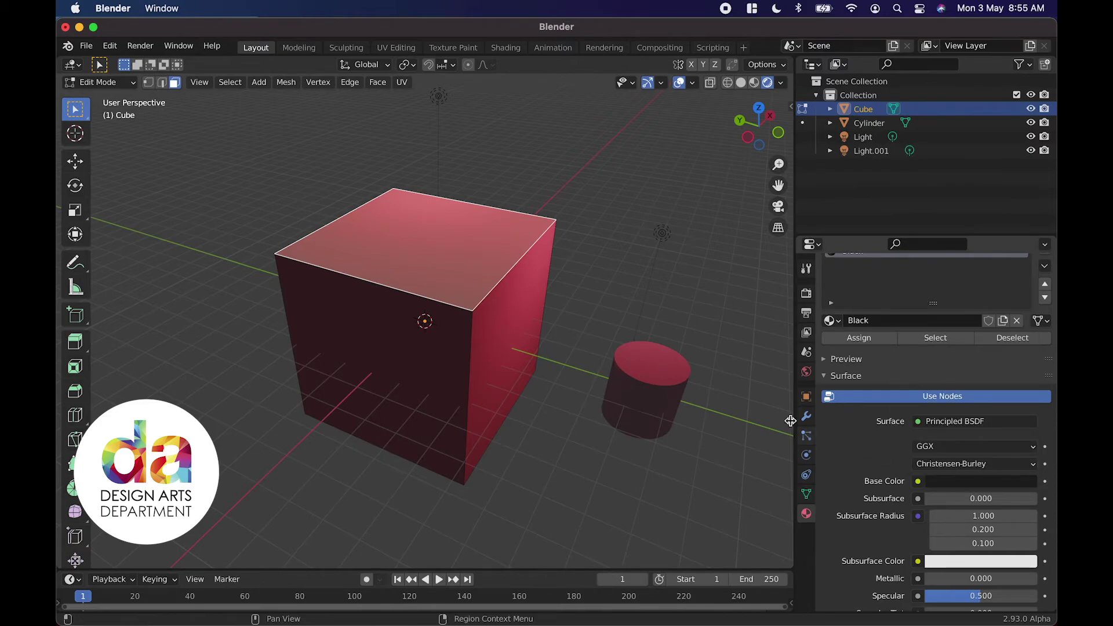
Assign the Black material to the cube's selected top face and return to Object Mode.
middle_drag(723, 410, 723, 410)
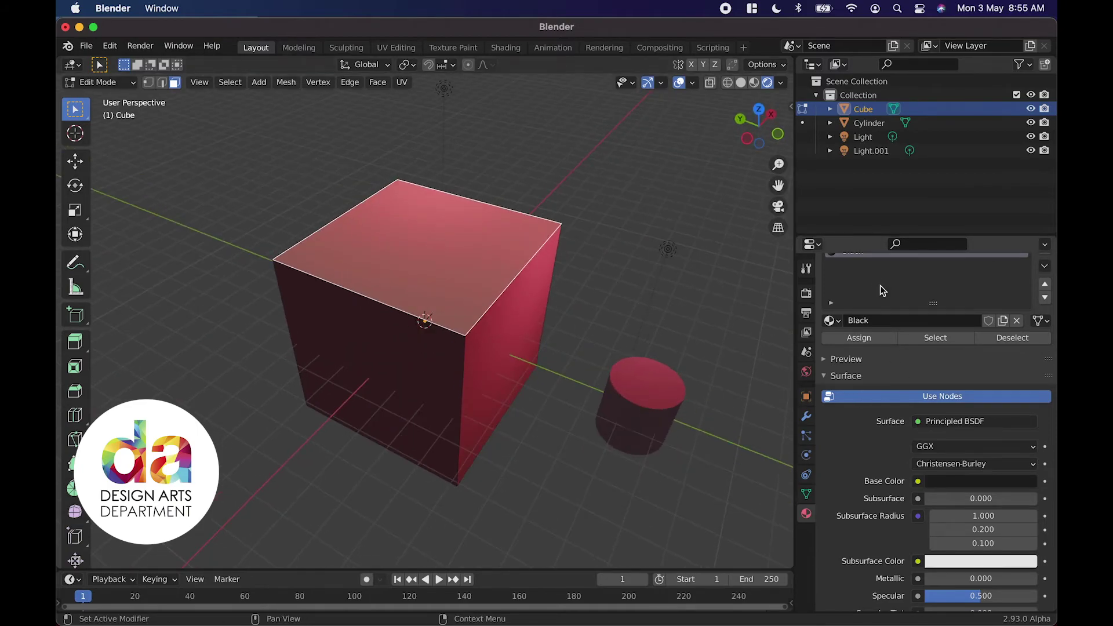
scroll(881, 286, up, 3)
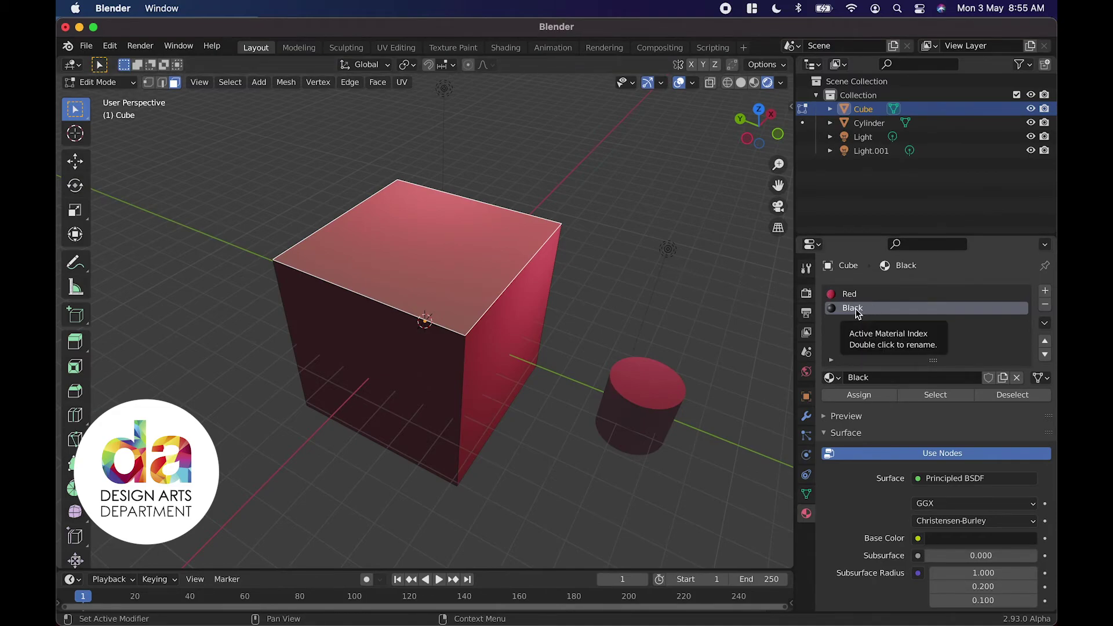
click(870, 398)
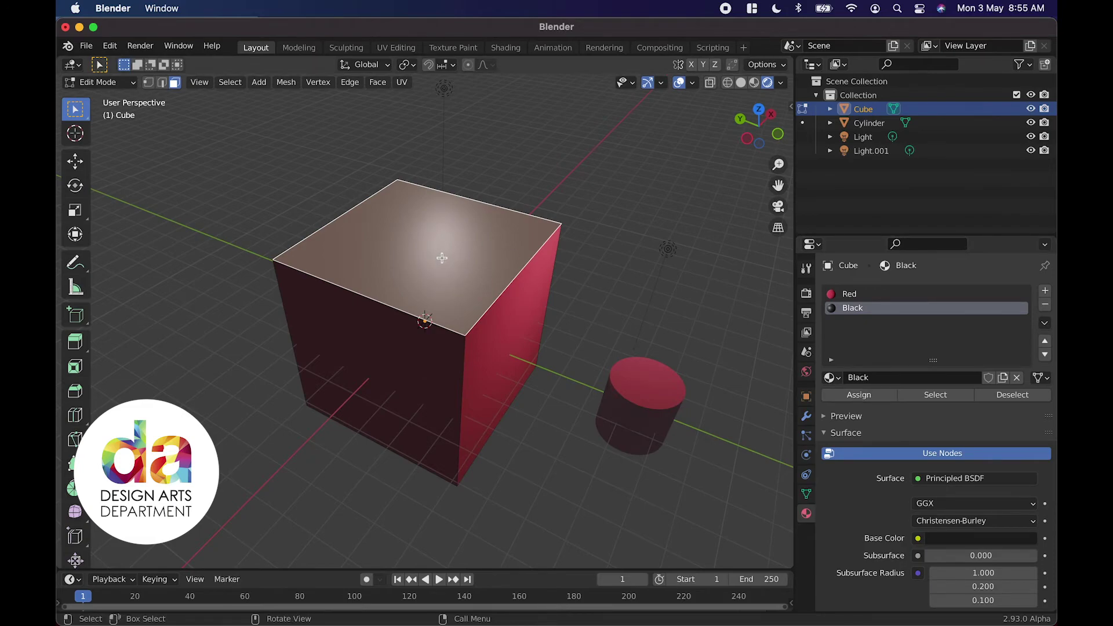
key(Tab)
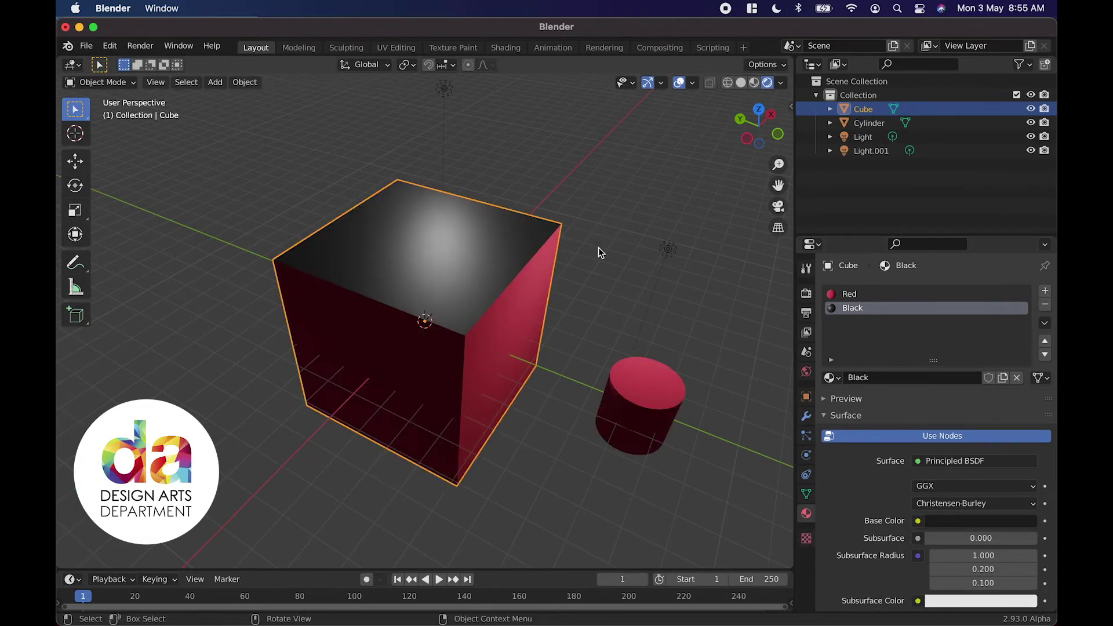
Inspect the cube's black top face and red sides from several angles.
scroll(598, 249, down, 3)
scroll(598, 248, left, 10)
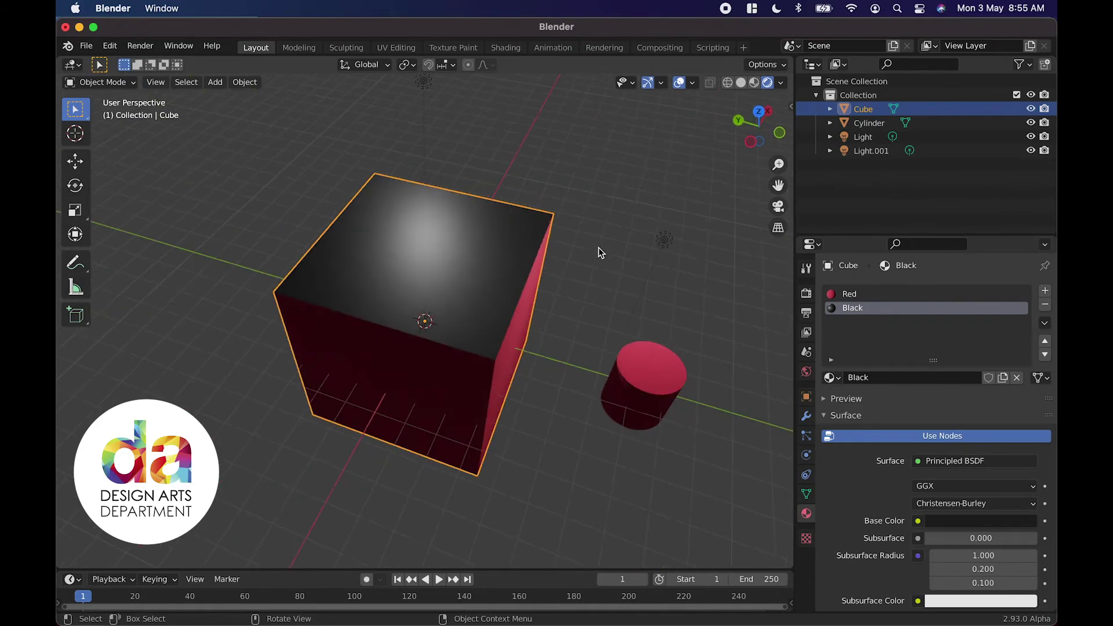
scroll(598, 248, right, 8)
scroll(598, 248, up, 7)
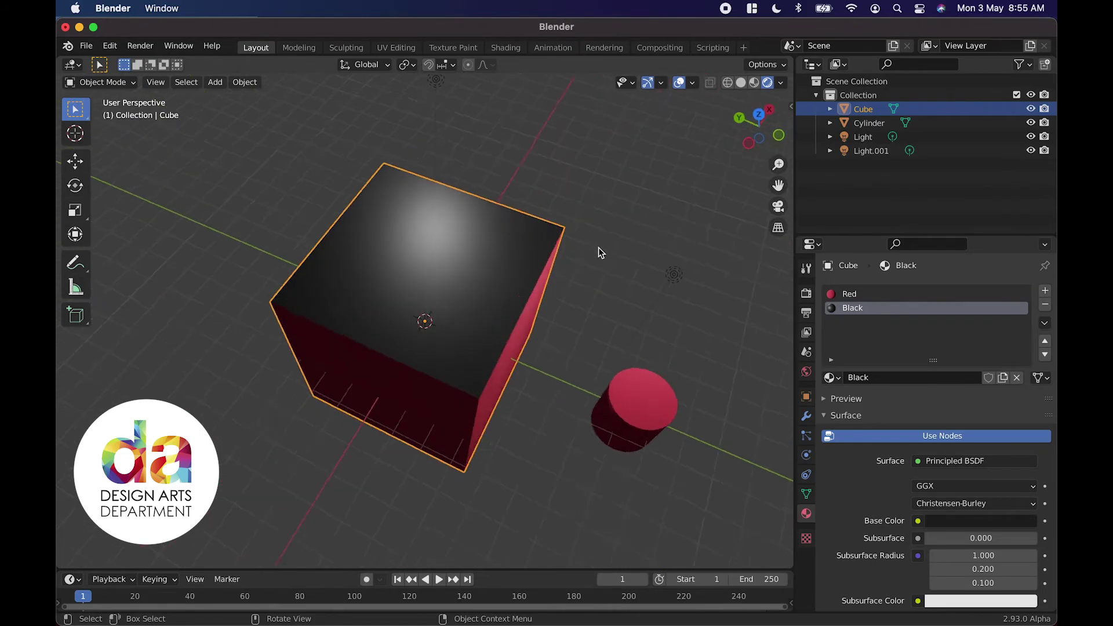
scroll(598, 249, left, 6)
scroll(598, 248, down, 4)
scroll(599, 248, right, 5)
scroll(598, 248, up, 5)
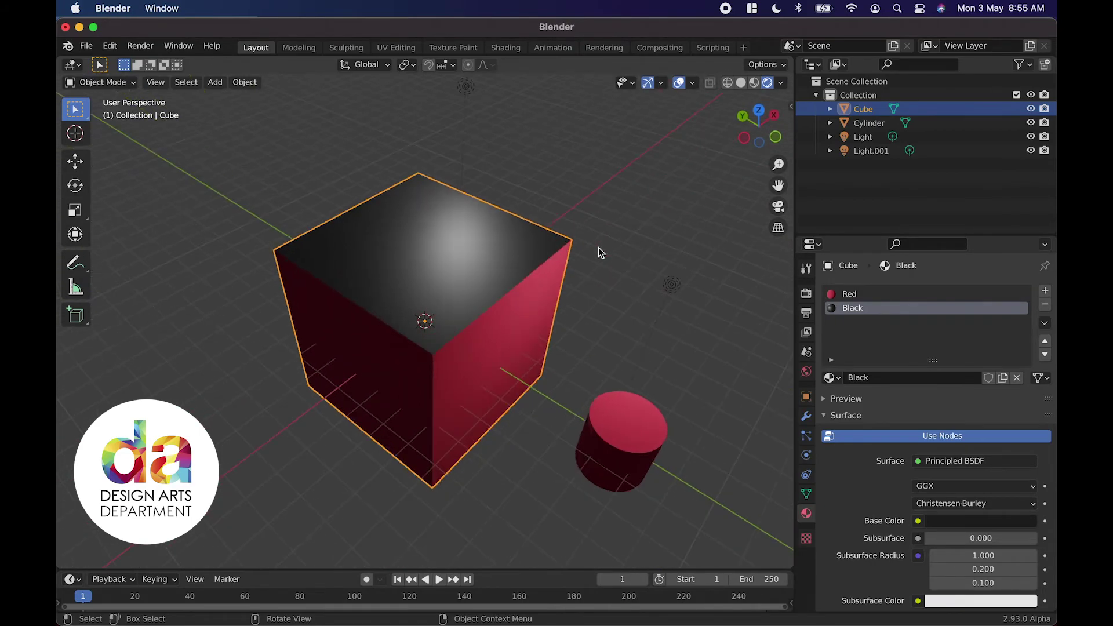
scroll(598, 248, left, 5)
scroll(598, 248, down, 4)
scroll(599, 249, right, 5)
scroll(598, 248, up, 5)
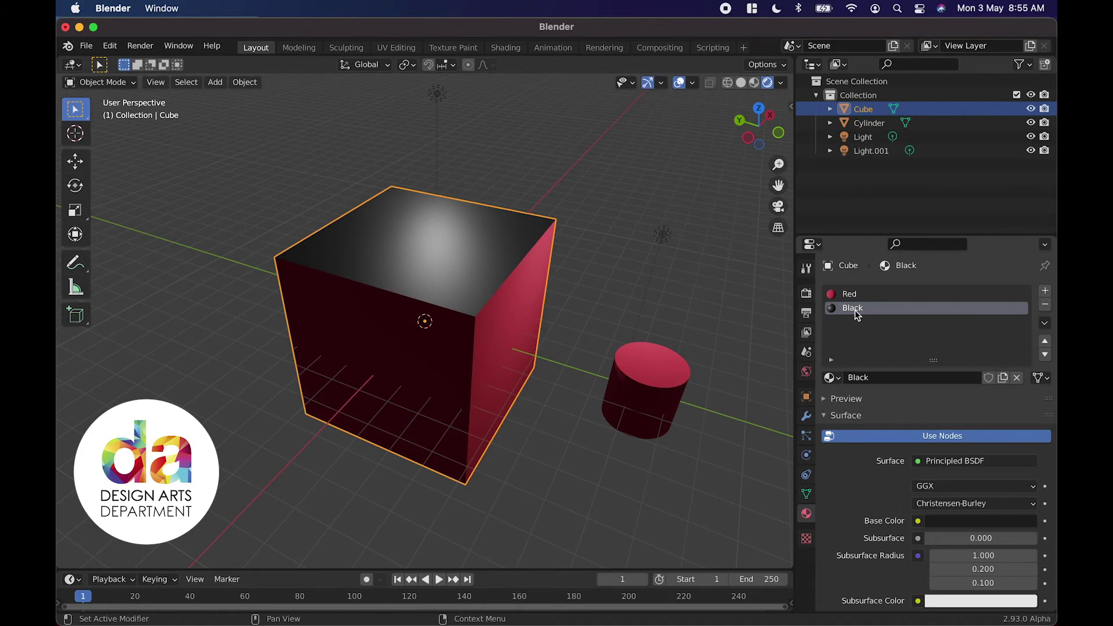
Set the Black material's Metallic to about 0.892 and Roughness to about 0.112 for a sharper highlight.
scroll(876, 493, down, 10)
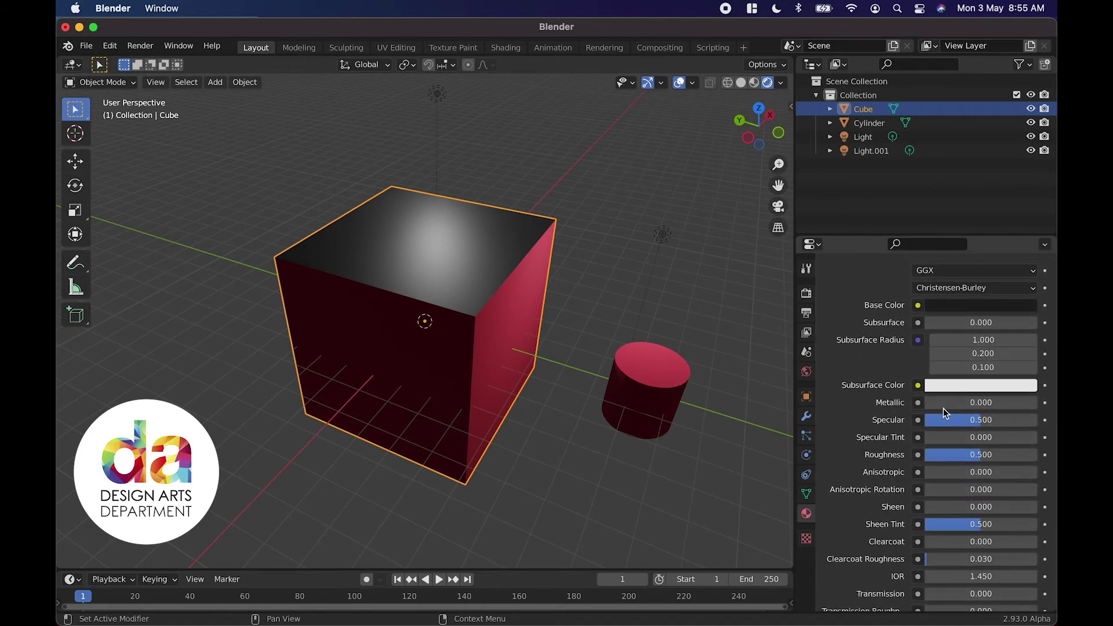
drag(944, 408, 1043, 408)
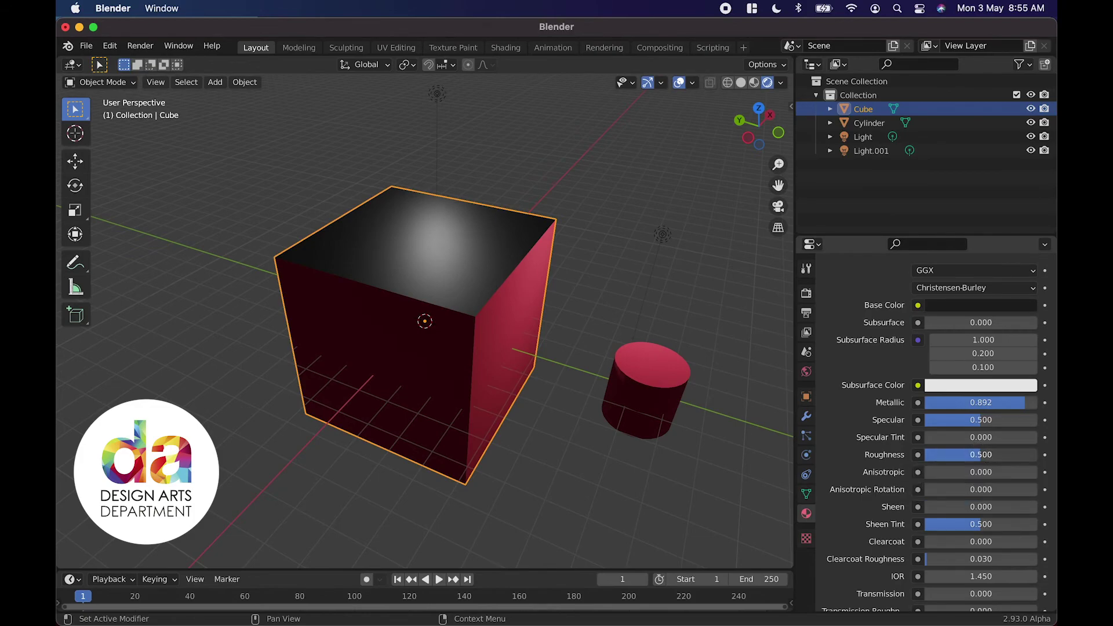
drag(981, 454, 933, 454)
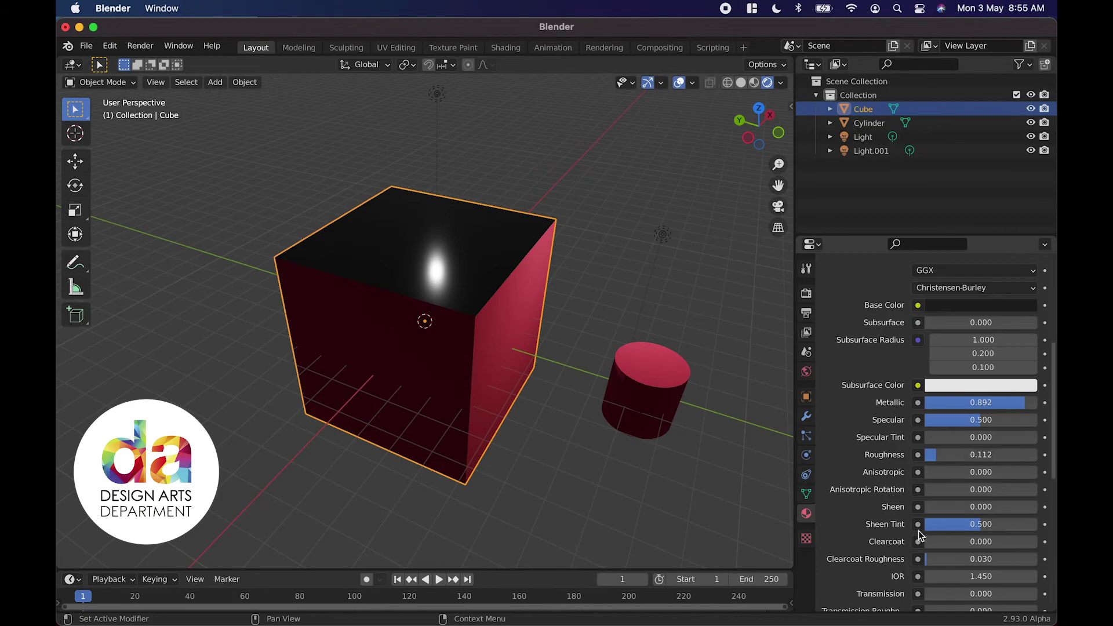
scroll(922, 522, down, 3)
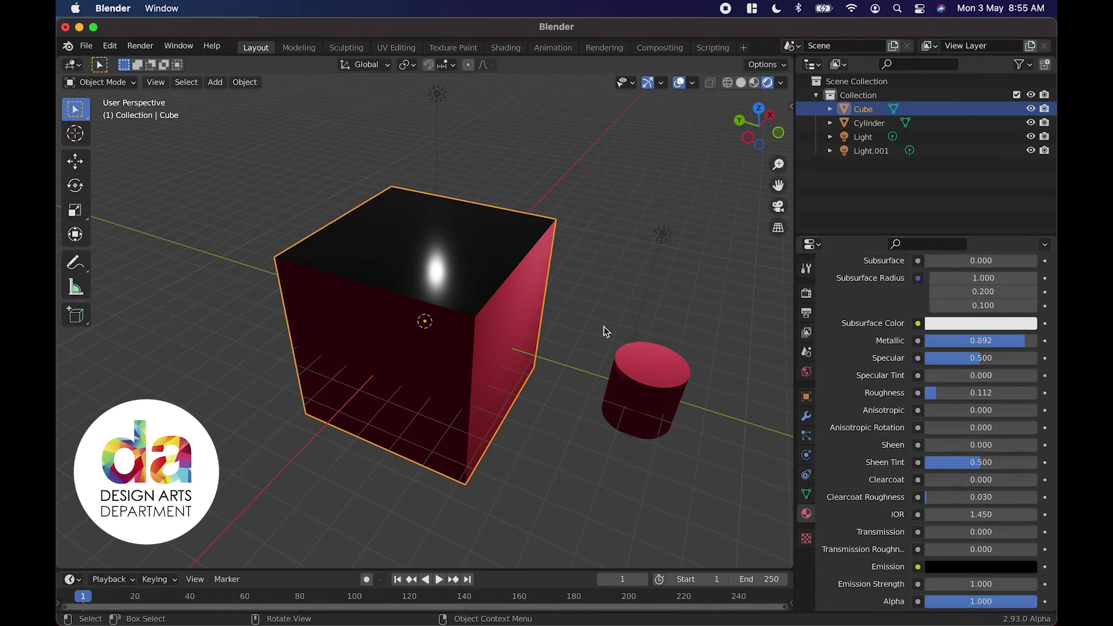
middle_drag(604, 326, 603, 326)
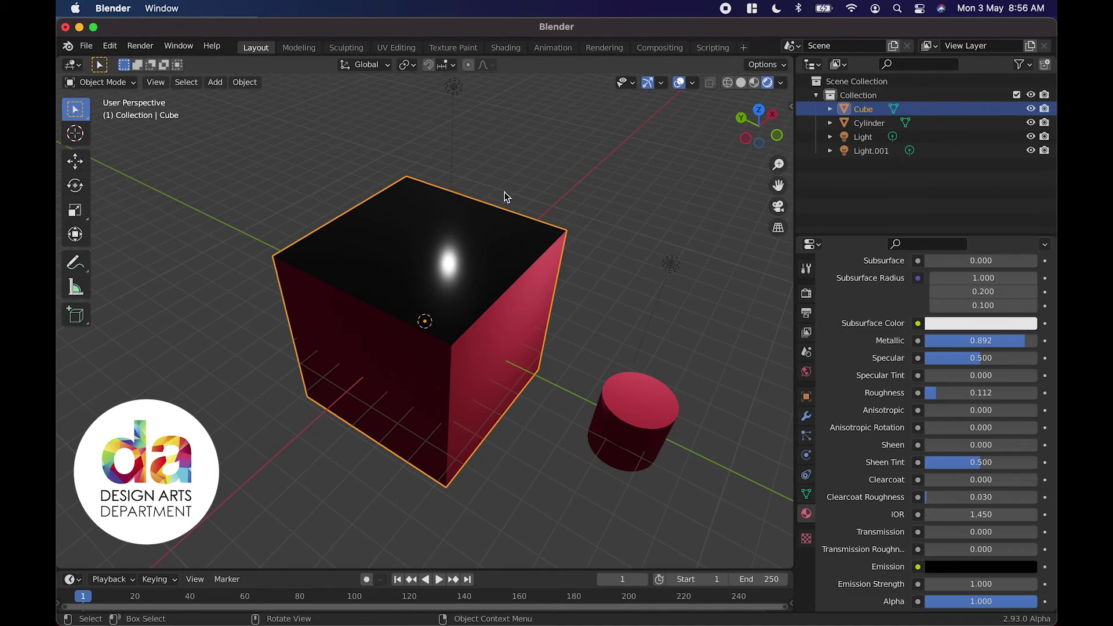
Compare the objects in Material Preview and Rendered viewport shading, finishing in Solid shading.
click(755, 82)
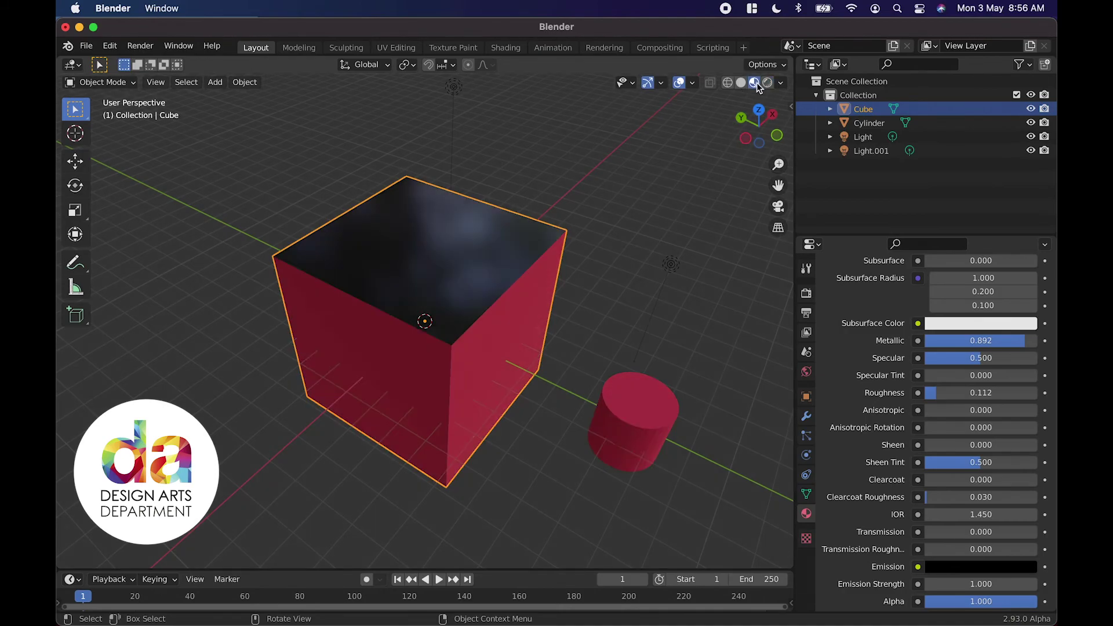
click(768, 83)
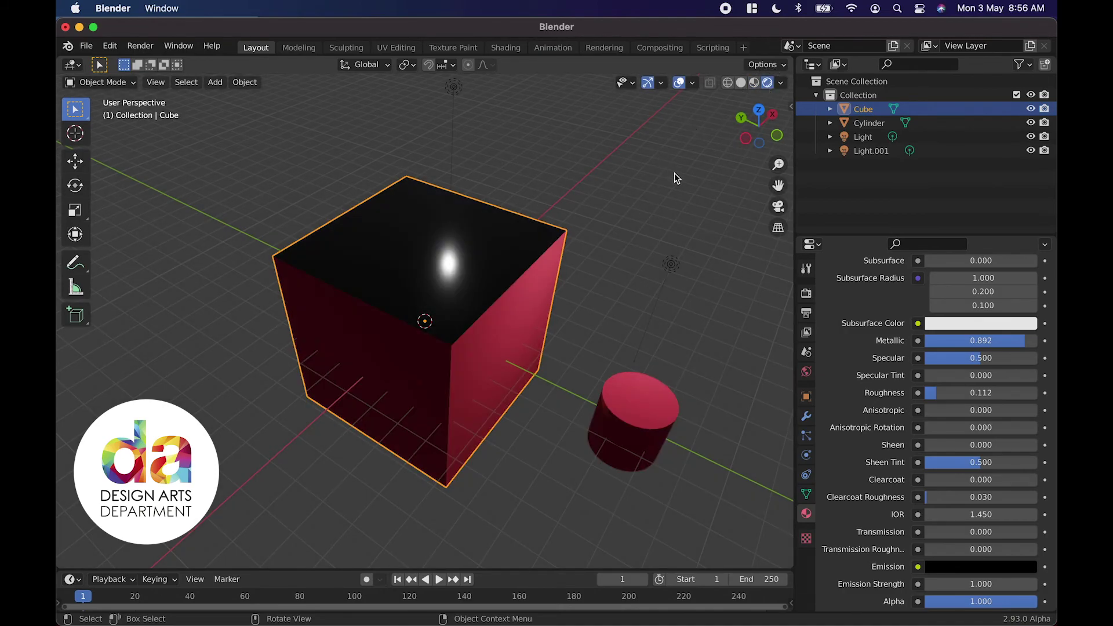
click(742, 83)
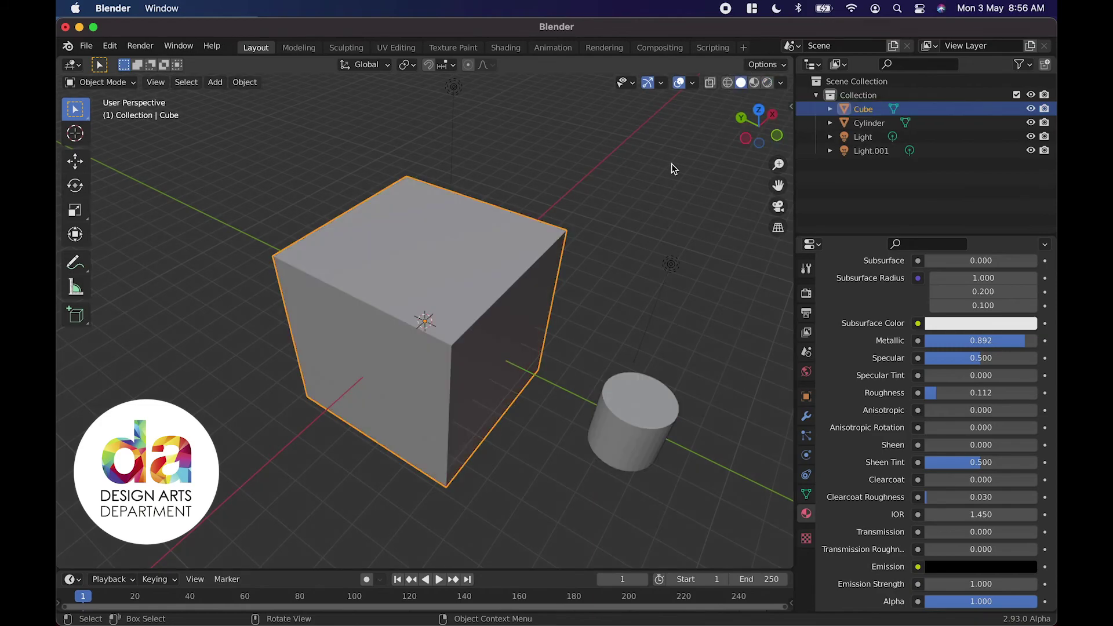
Set the viewport shading to Material Preview and examine the cube's and cylinder's materials from several angles.
scroll(566, 278, up, 5)
scroll(566, 278, down, 8)
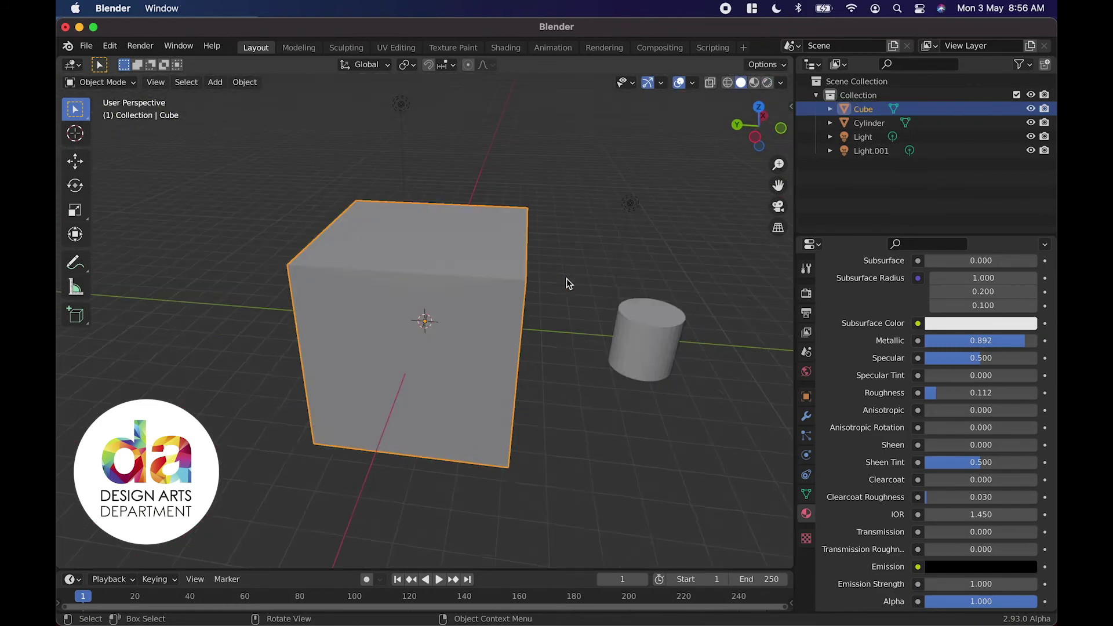
scroll(565, 278, up, 5)
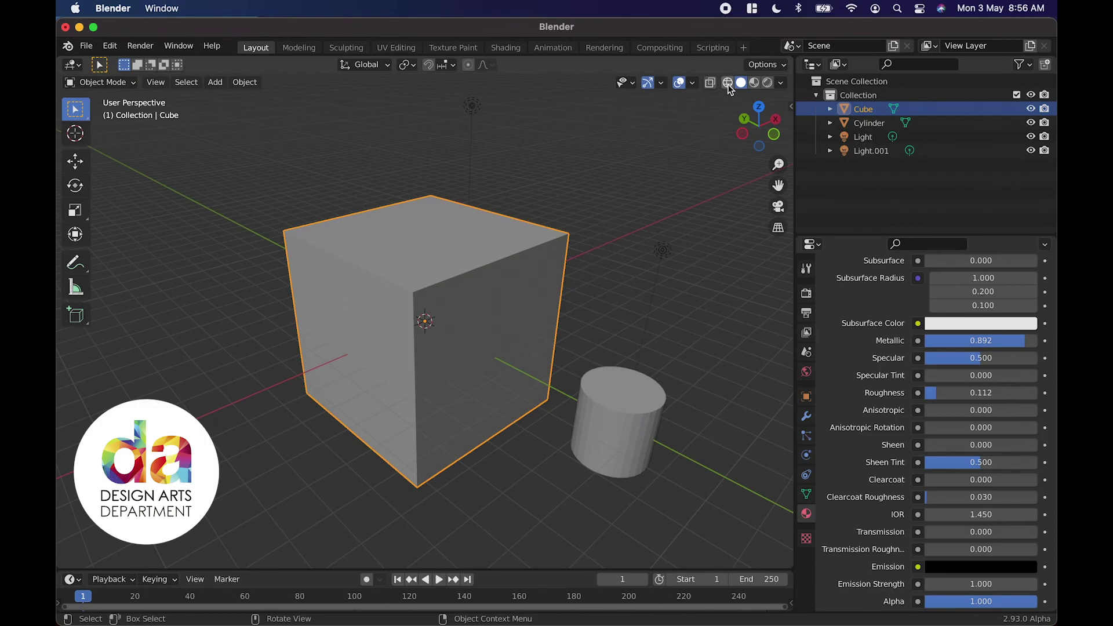
click(755, 85)
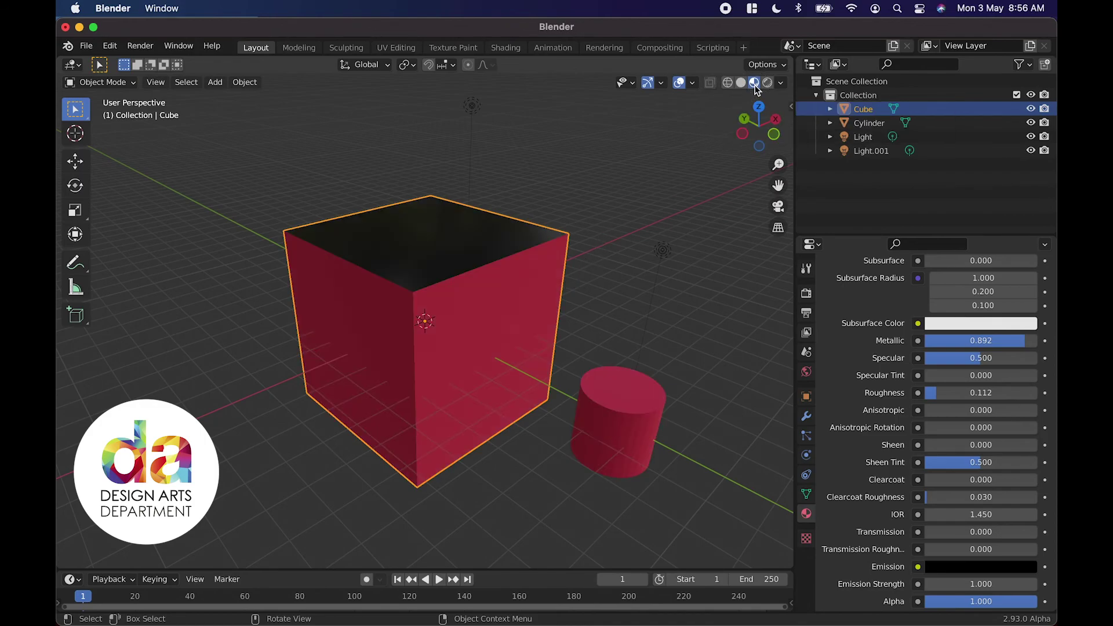
scroll(676, 203, up, 5)
scroll(676, 203, down, 5)
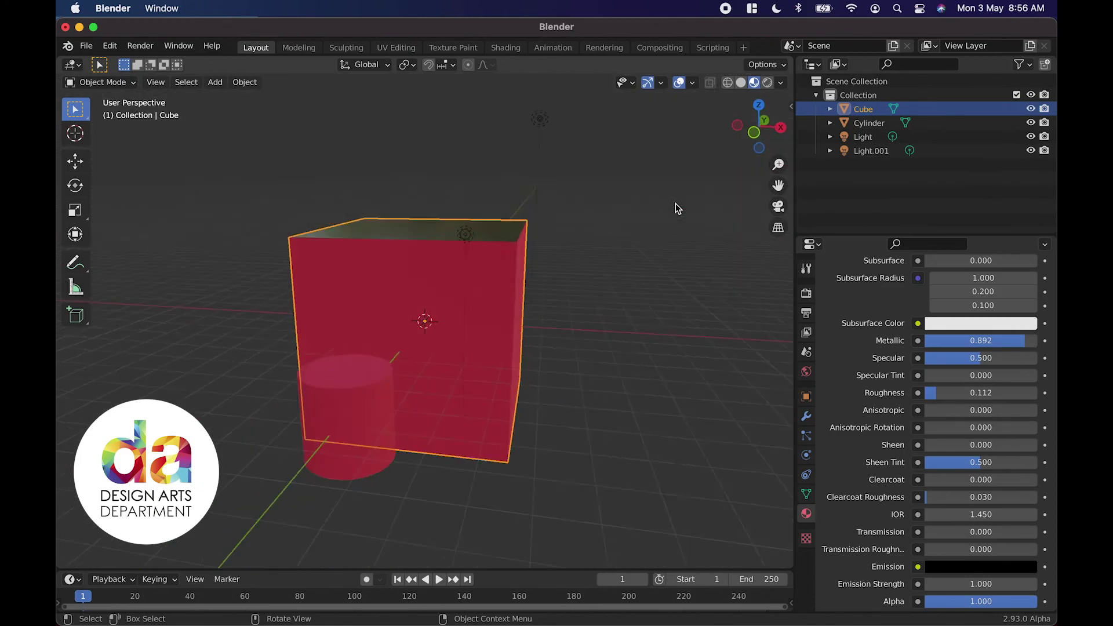
scroll(676, 203, up, 5)
scroll(676, 203, up, 3)
Set the viewport shading to Rendered and examine how the lights reflect on the cube's black top face and red sides.
click(767, 83)
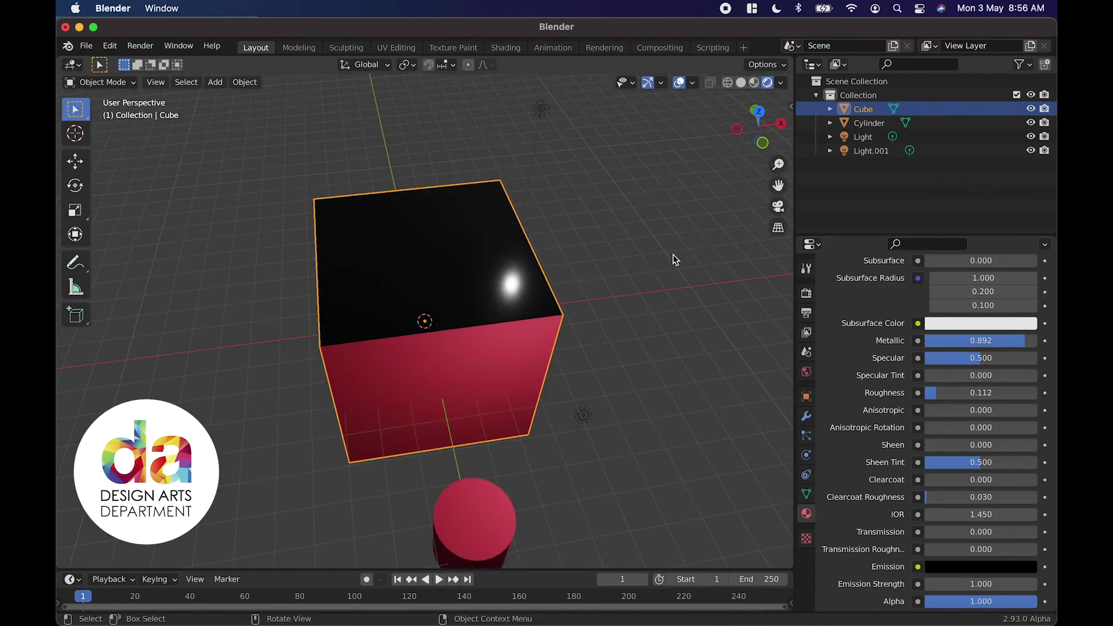
scroll(673, 255, left, 3)
scroll(673, 256, down, 3)
scroll(673, 257, up, 3)
scroll(673, 256, left, 3)
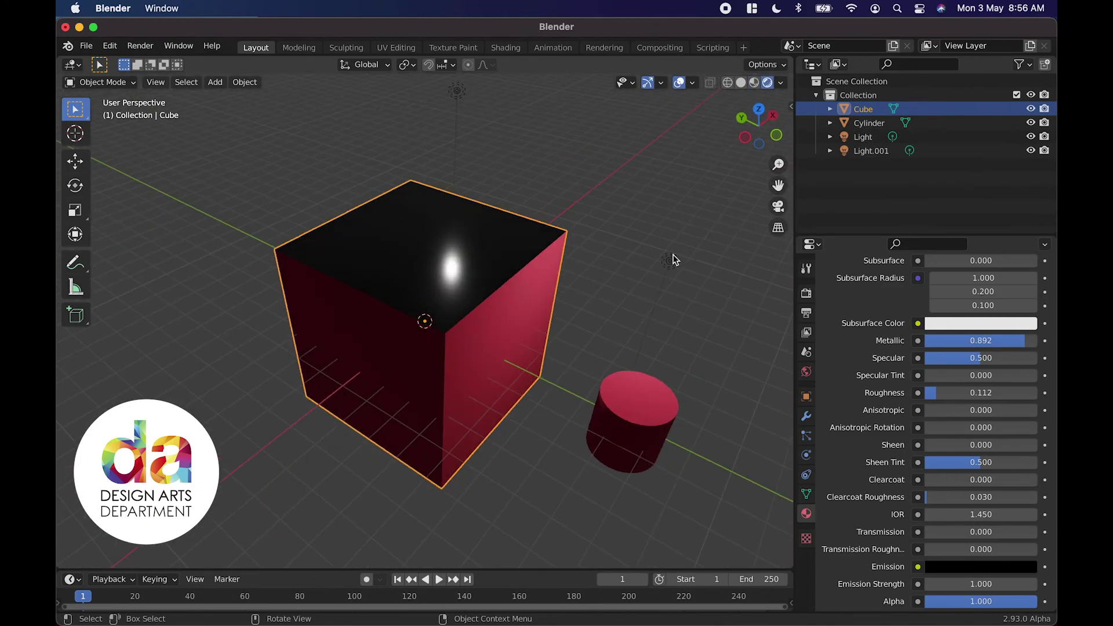